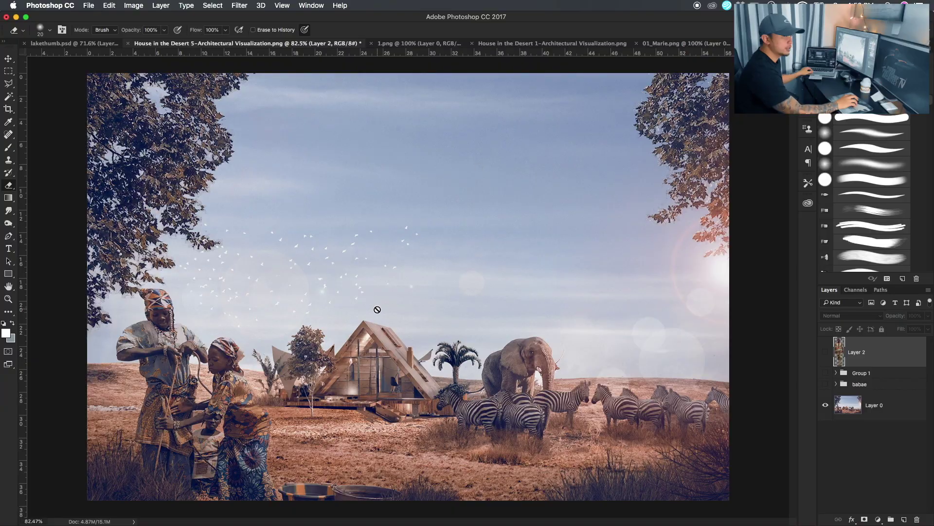
Step: Go back to the House in the Desert 5 document and show Layer 2, the man cut-out
click(569, 44)
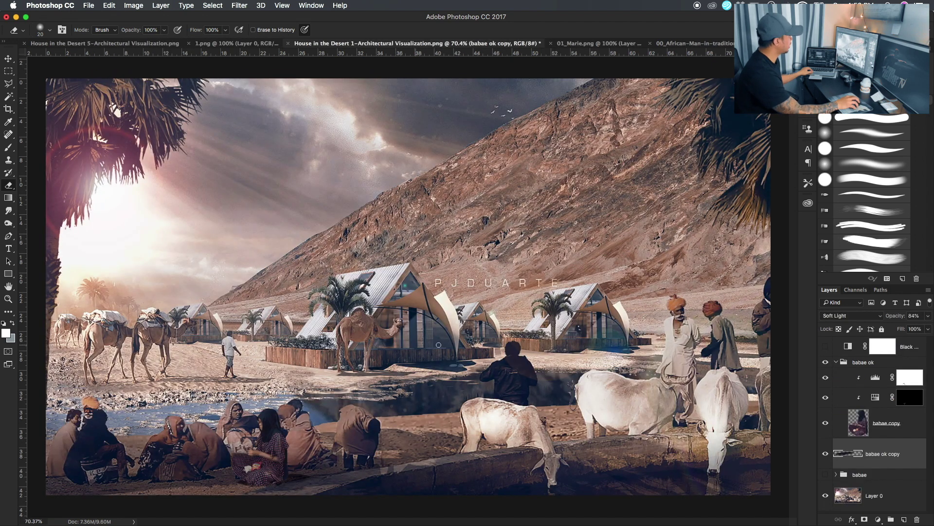
click(112, 44)
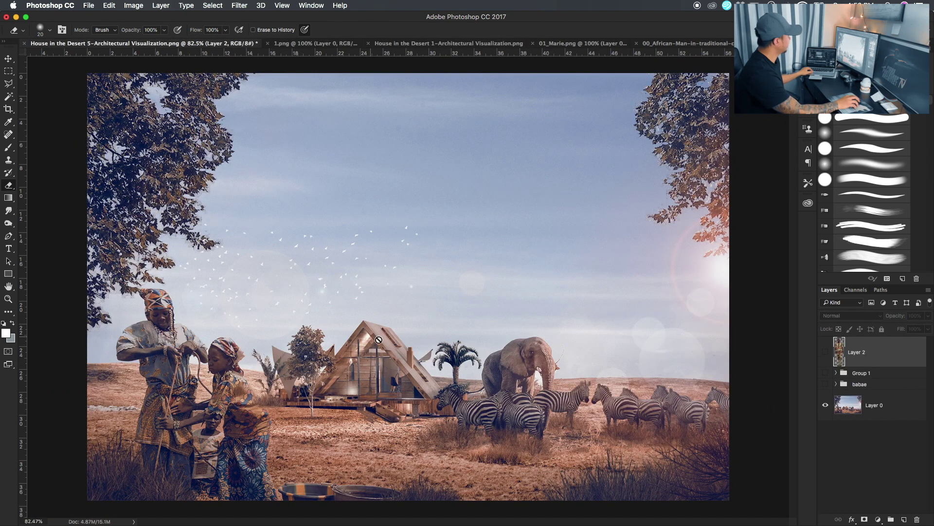
key(ctrl+comma)
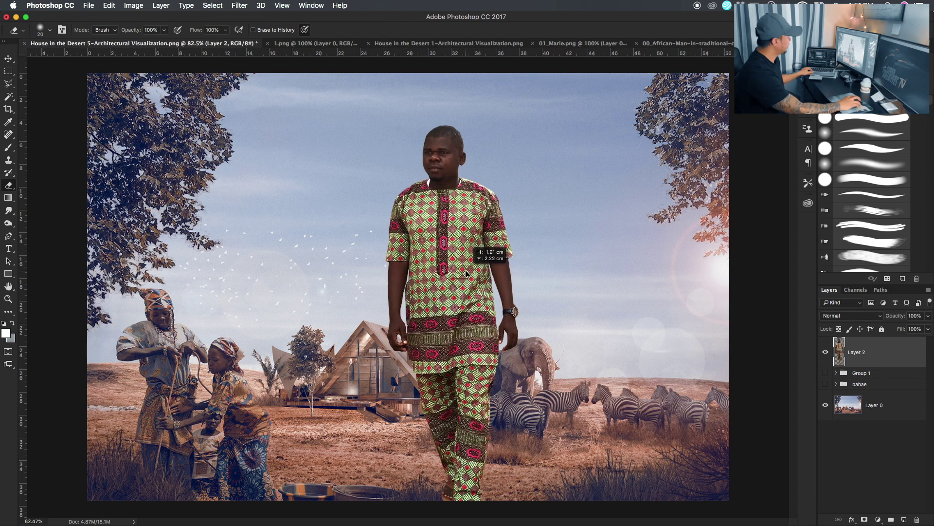
Step: Try the man at about two-thirds size beside the women, then on open ground right
key(ctrl+t)
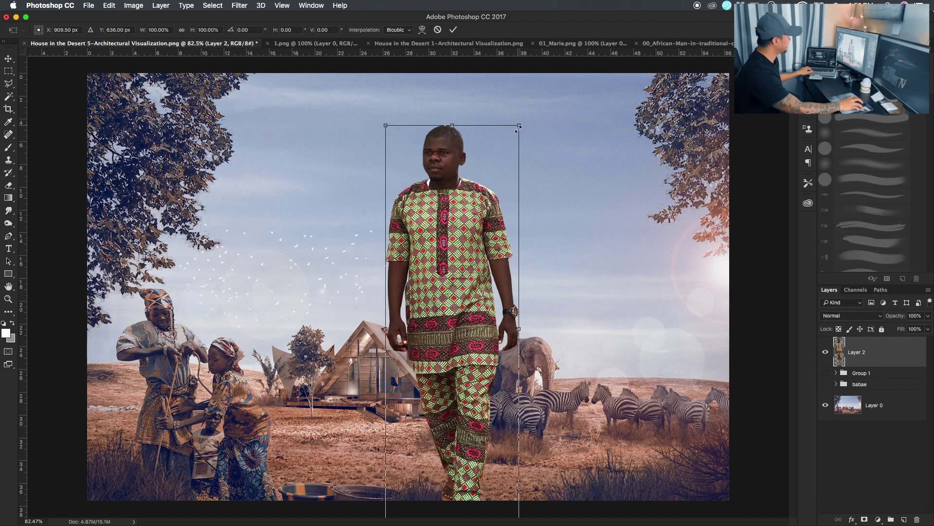
drag(519, 128, 493, 269)
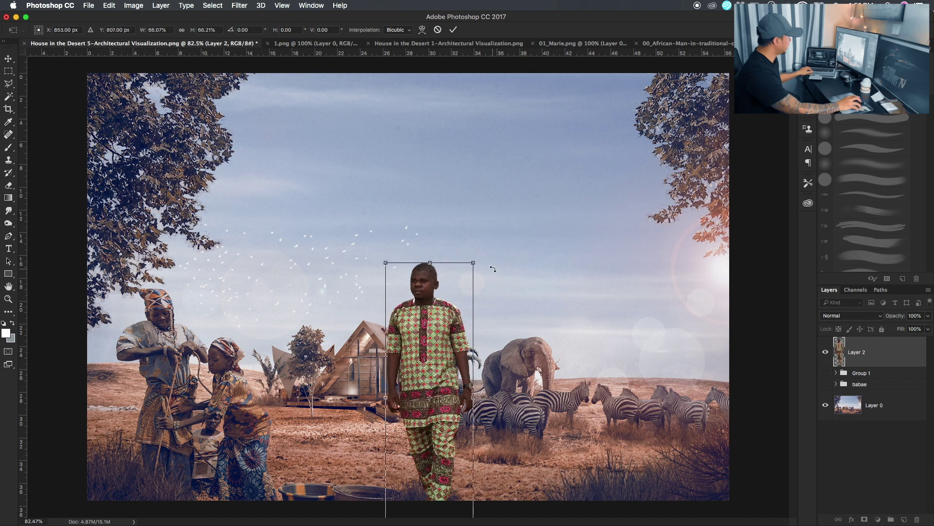
mouse_move(453, 334)
mouse_down()
mouse_move(345, 339)
mouse_move(265, 358)
mouse_up()
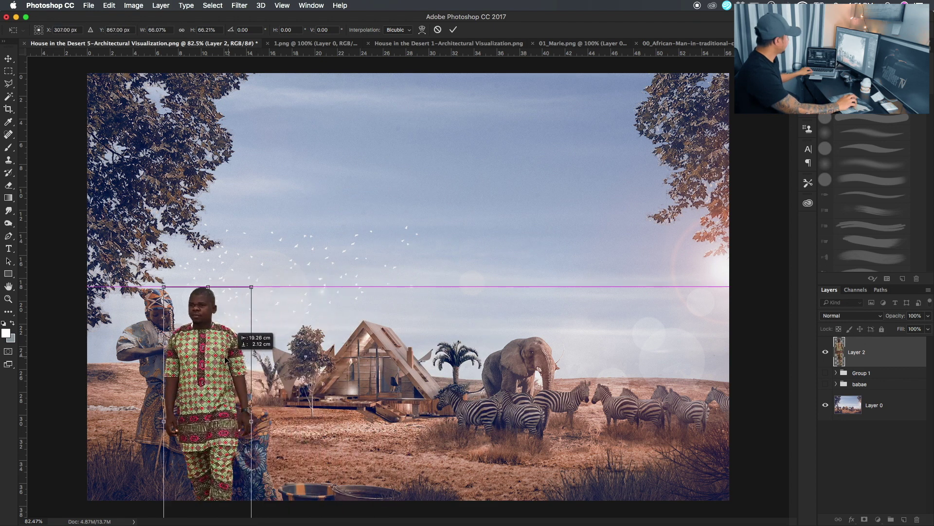
scroll(394, 354, up, 3)
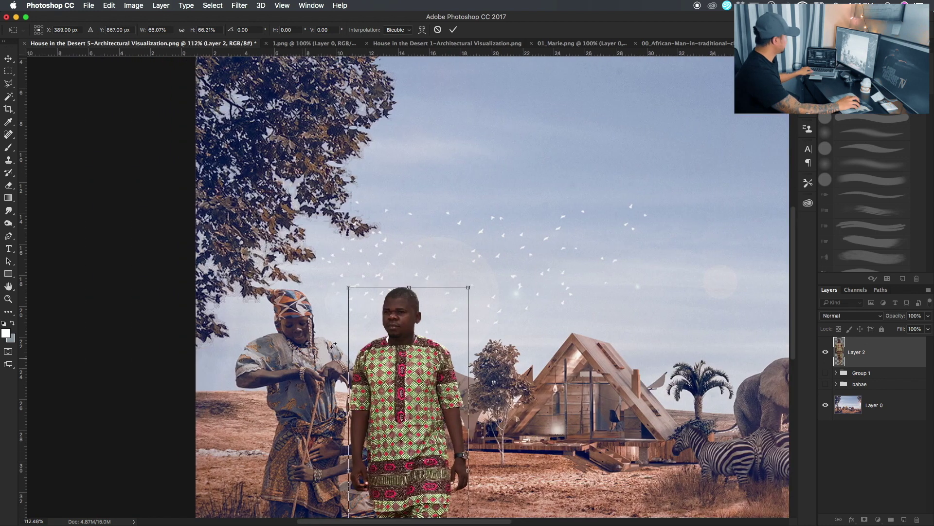
scroll(395, 354, down, 2)
drag(435, 352, 376, 364)
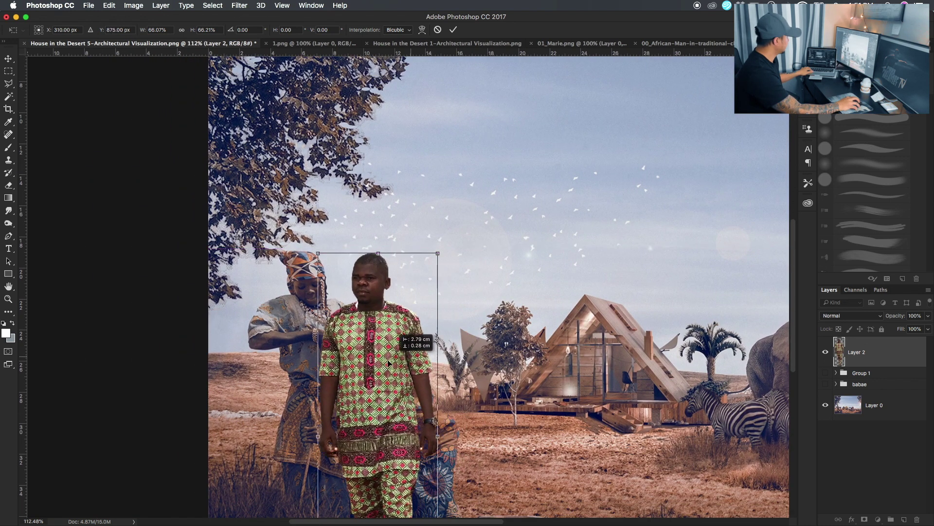
drag(422, 261, 426, 251)
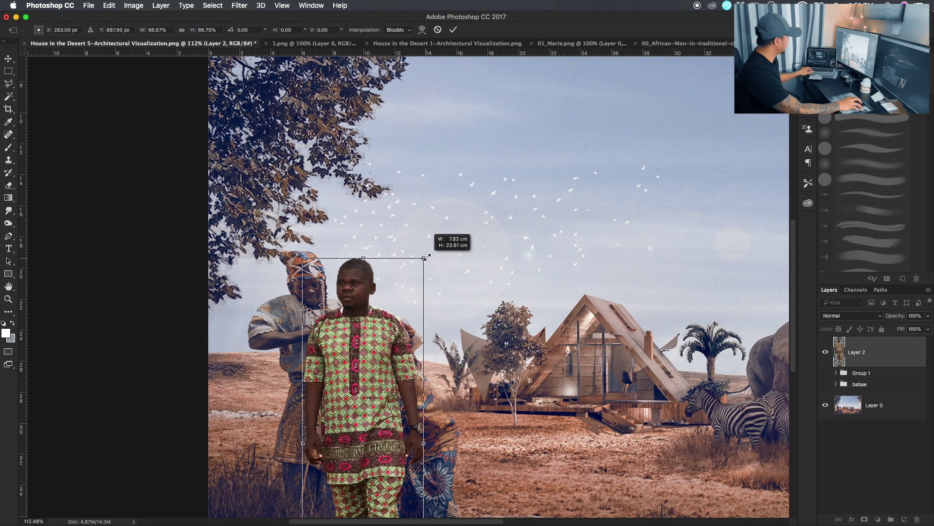
drag(358, 338, 618, 337)
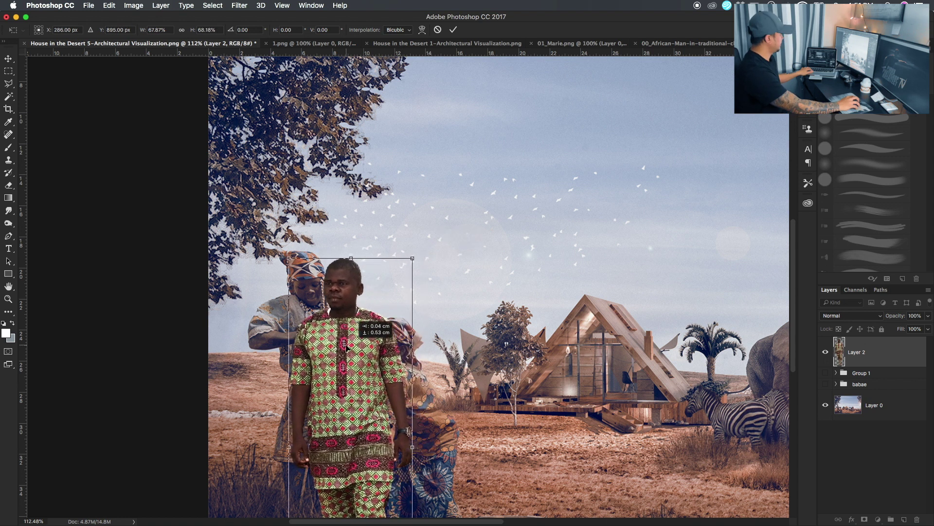
scroll(618, 337, down, 5)
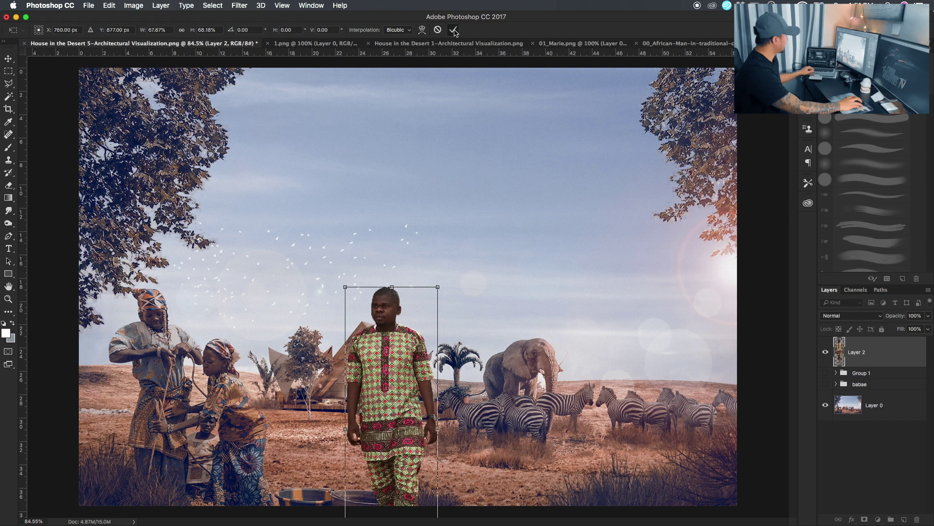
click(454, 31)
Step: Try the man in more spots by the women, house and zebras, shrinking him slightly
drag(389, 350, 187, 352)
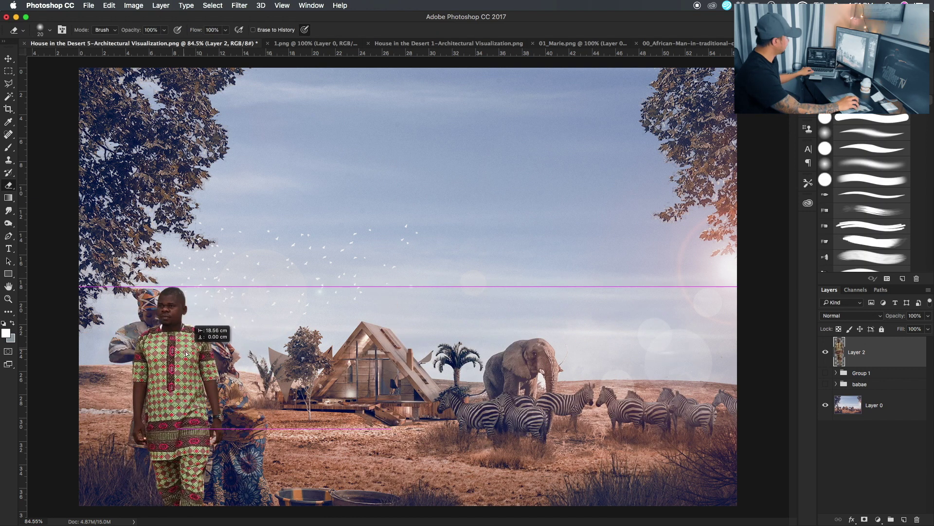
mouse_move(187, 353)
mouse_down()
mouse_move(287, 359)
mouse_move(207, 343)
mouse_move(334, 357)
mouse_up()
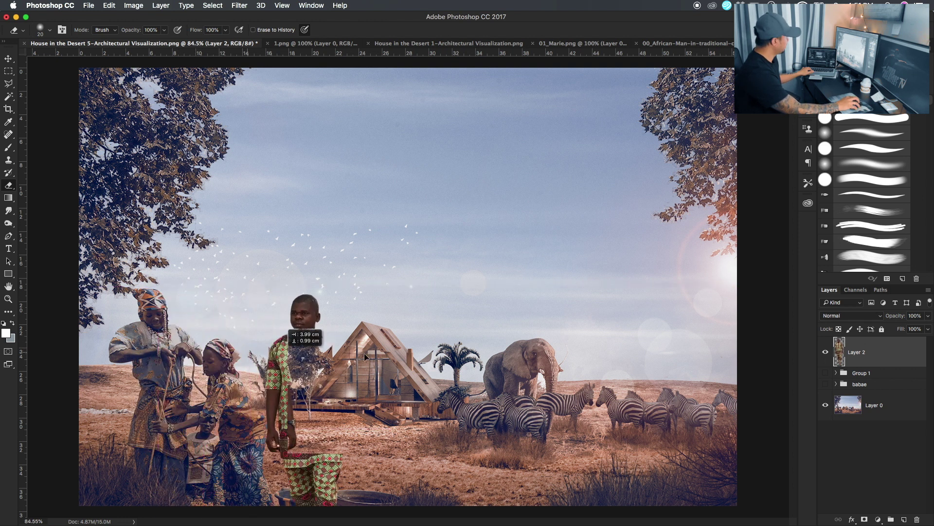
drag(334, 356, 486, 361)
key(ctrl+t)
drag(449, 296, 436, 318)
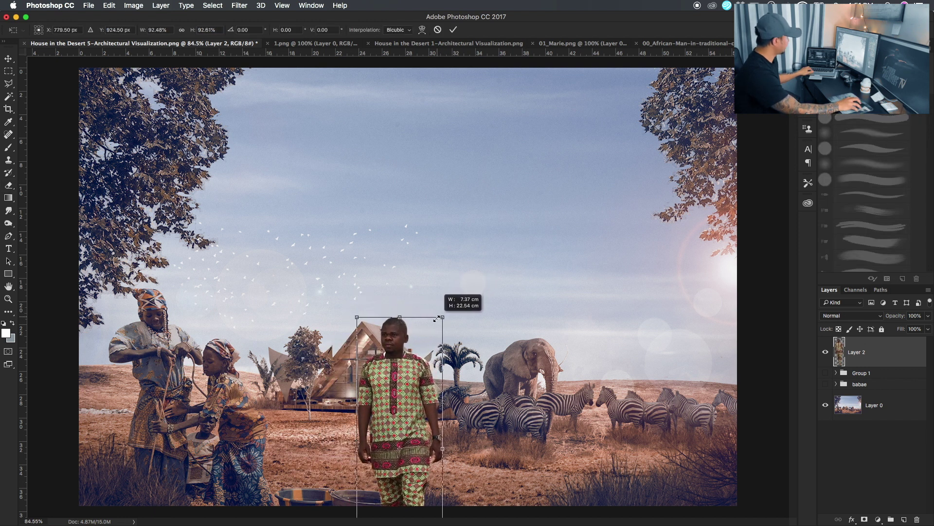
drag(436, 318, 440, 320)
click(456, 31)
key(e)
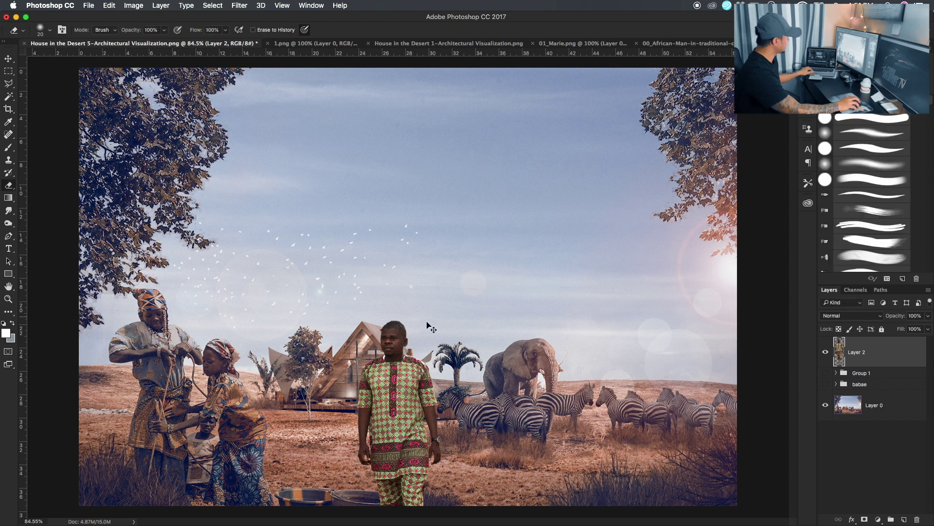
drag(415, 380, 653, 359)
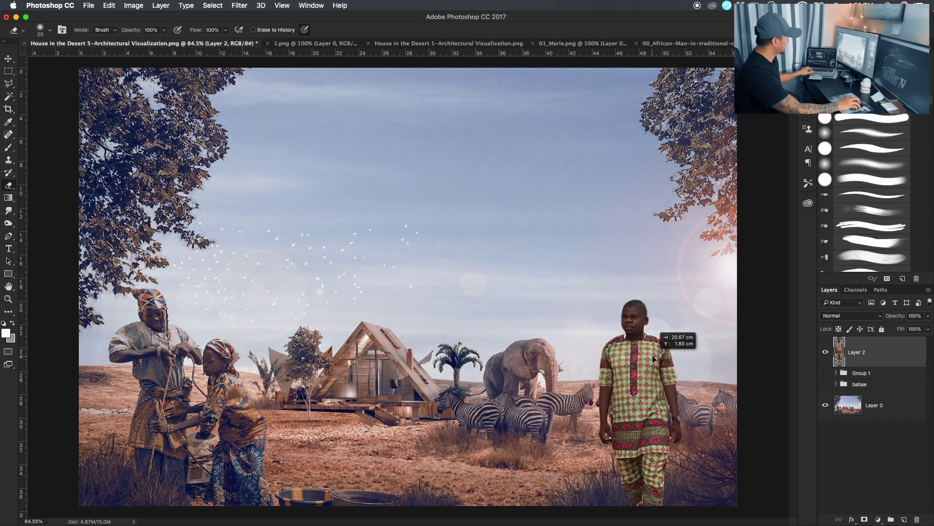
drag(653, 359, 508, 370)
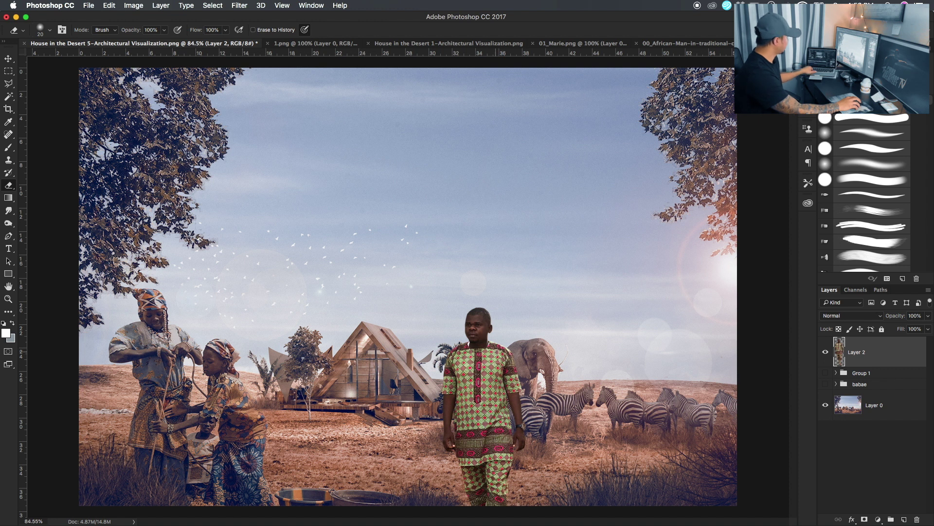
Step: Restore the man's original full size and place him low in the centre before the elephant
key(ctrl+z)
key(ctrl+alt+z)
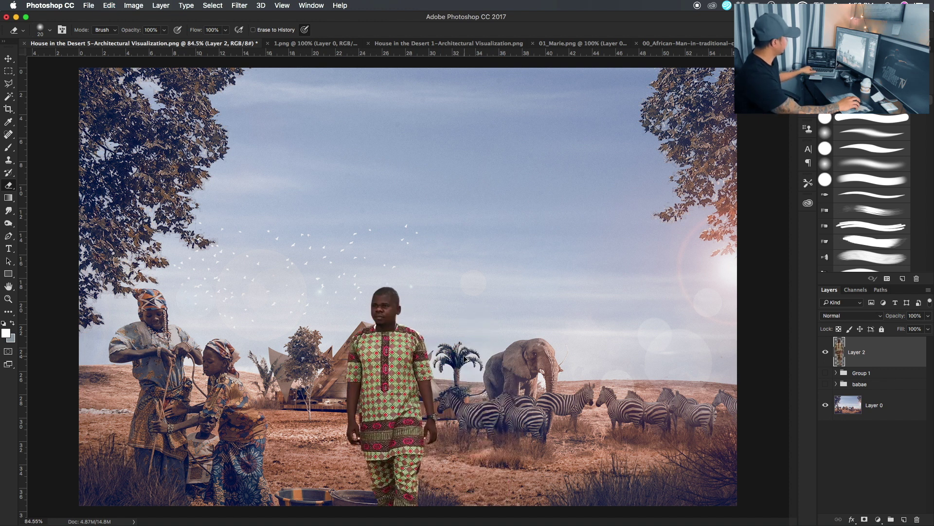
key(ctrl+alt+z)
mouse_move(448, 260)
mouse_down()
mouse_move(488, 377)
mouse_move(471, 376)
mouse_up()
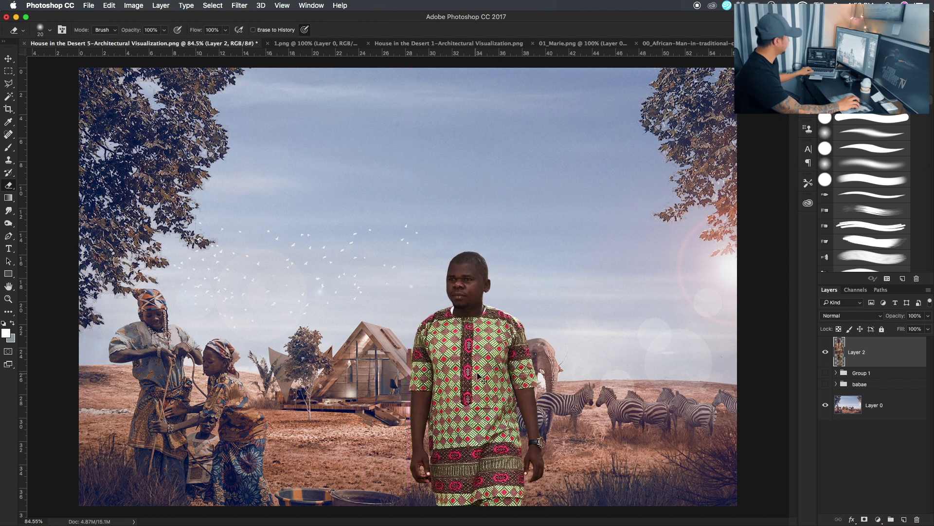
scroll(438, 292, up, 3)
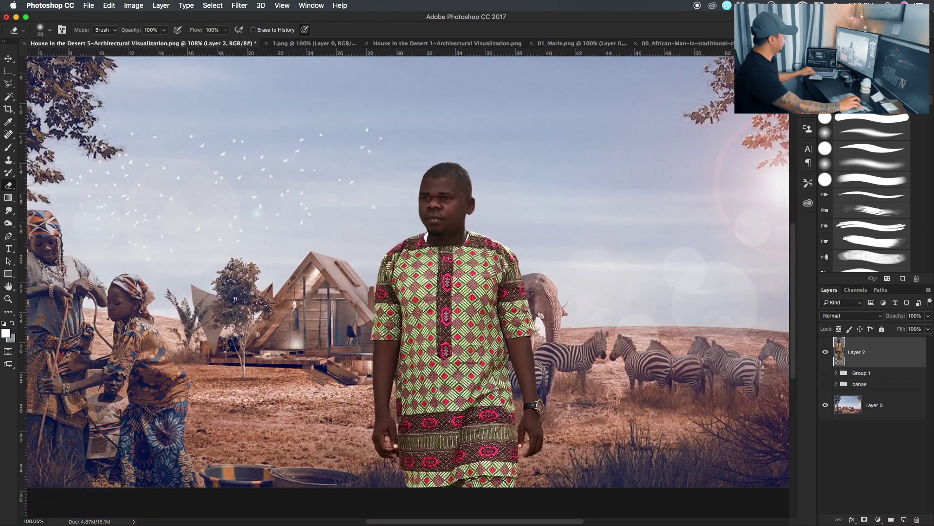
scroll(380, 253, down, 2)
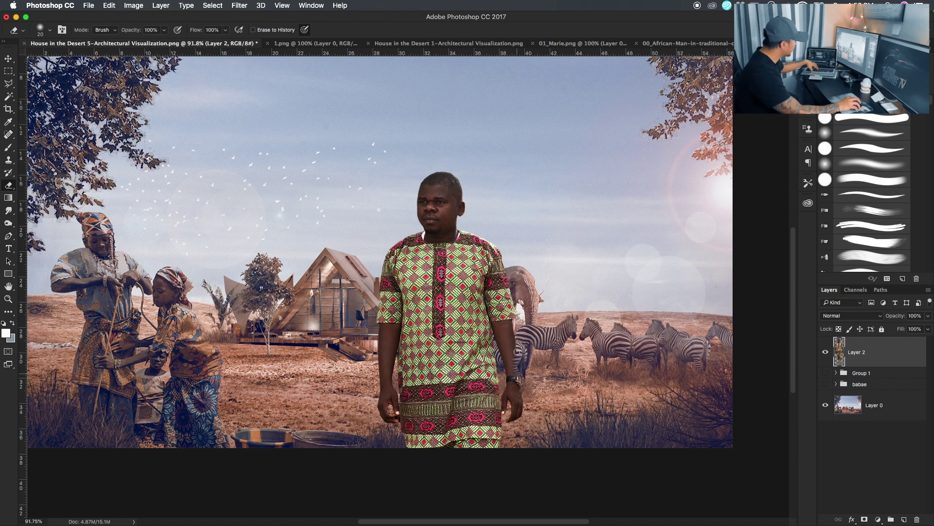
key(super+z)
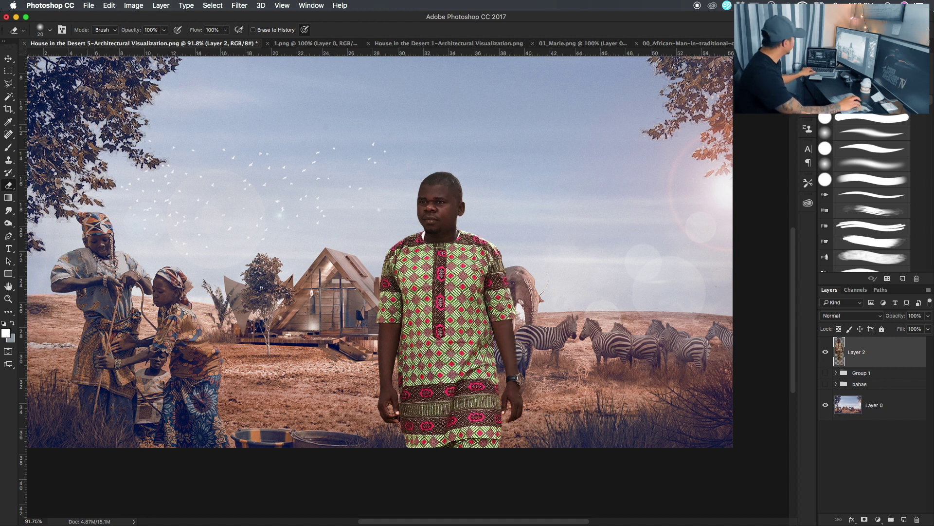
click(15, 147)
mouse_move(446, 177)
mouse_down()
mouse_move(491, 258)
mouse_move(512, 377)
mouse_up()
key(ctrl+alt+z)
key(ctrl+alt+z)
key(ctrl+alt+z)
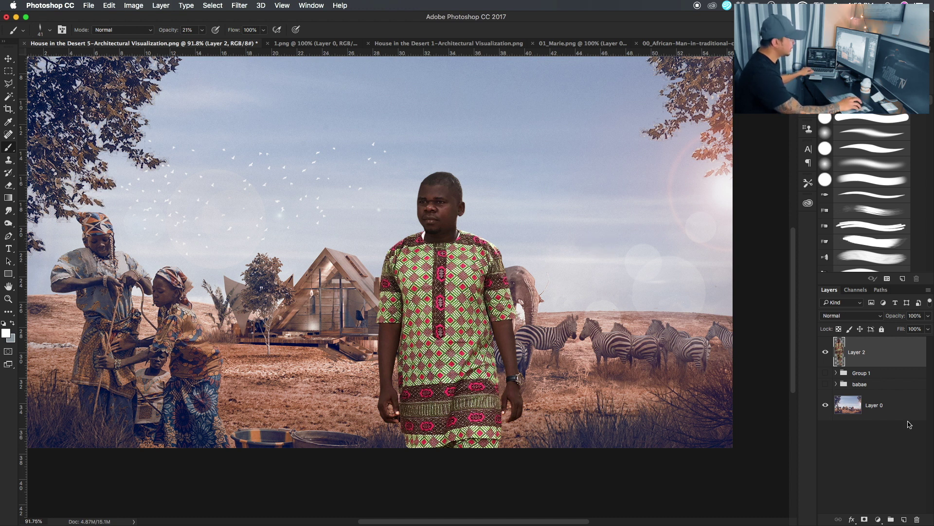
click(879, 520)
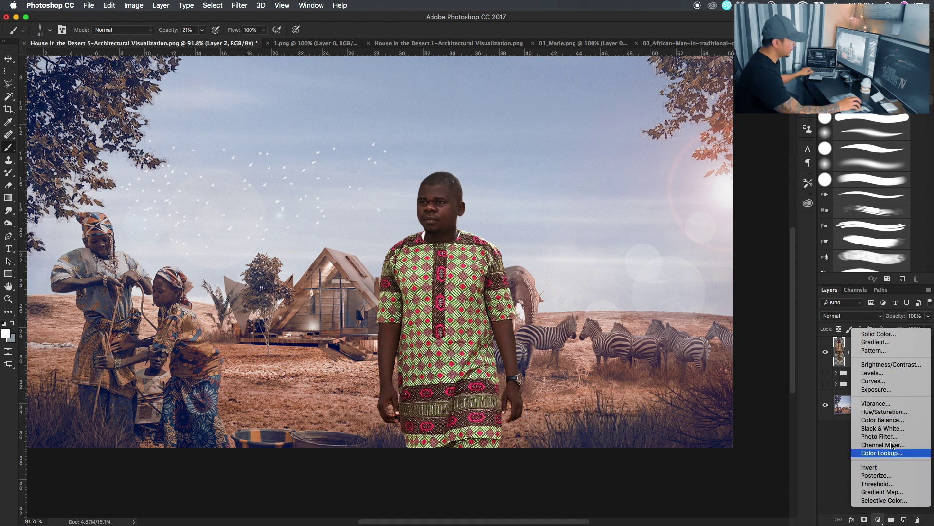
Step: Shift Layer 2's man far left, then back just right of centre to compare tones
key(Escape)
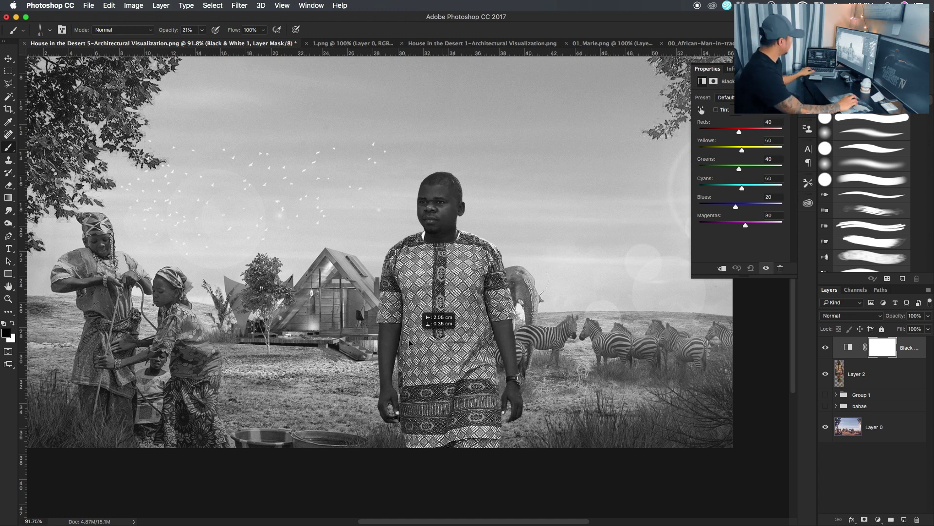
click(898, 380)
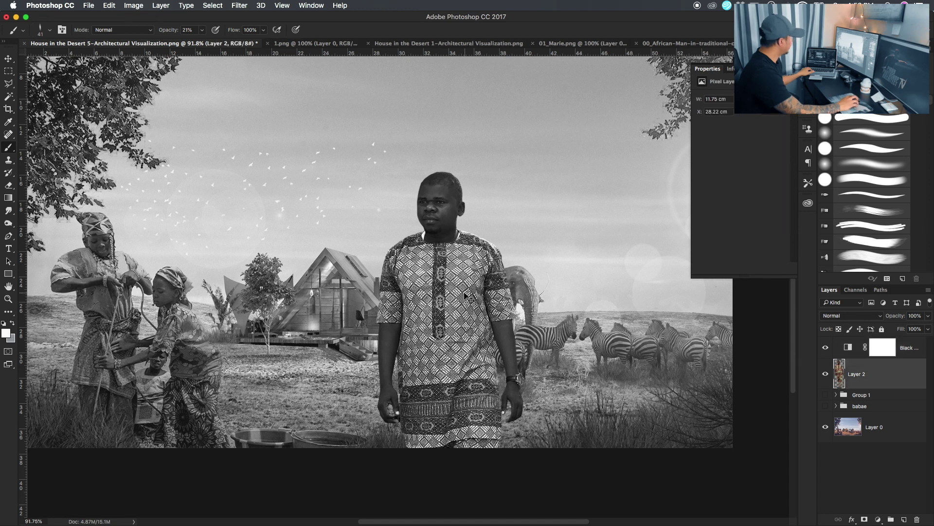
drag(465, 296, 234, 307)
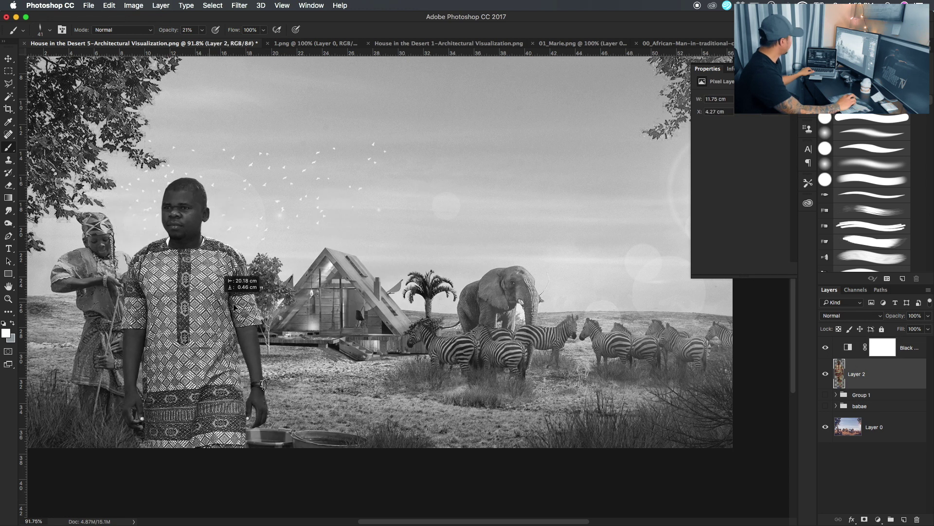
mouse_move(234, 307)
mouse_down()
mouse_move(402, 352)
mouse_move(456, 319)
mouse_up()
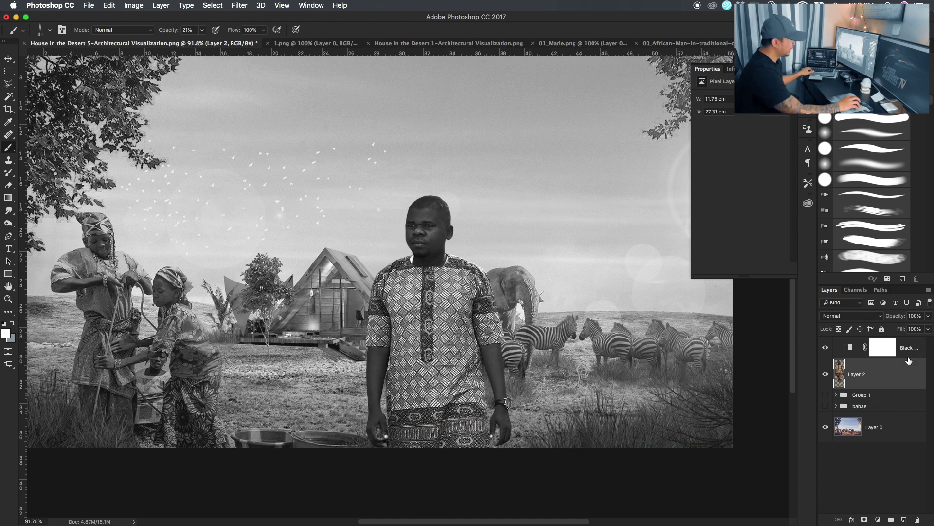
click(878, 519)
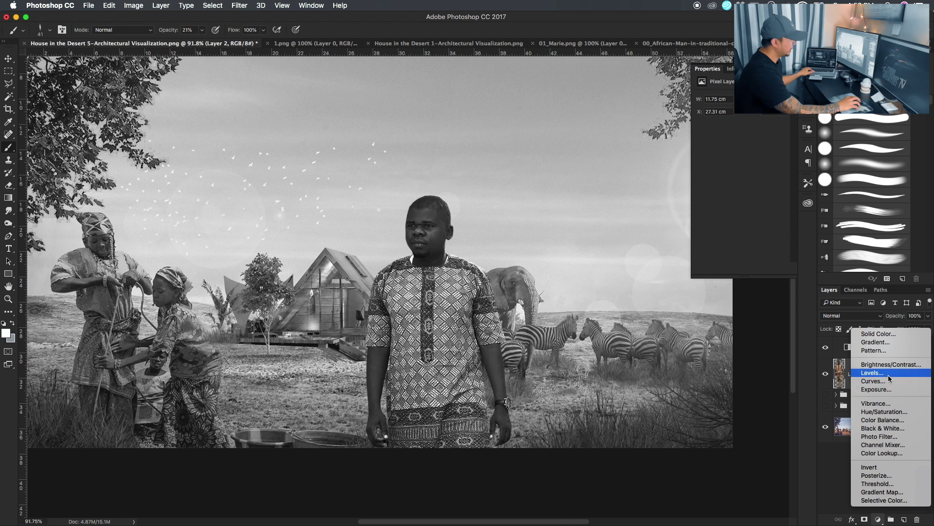
Step: Add a Levels layer clipped to the man with output black 10, input white 233, and hide Black & White
click(872, 373)
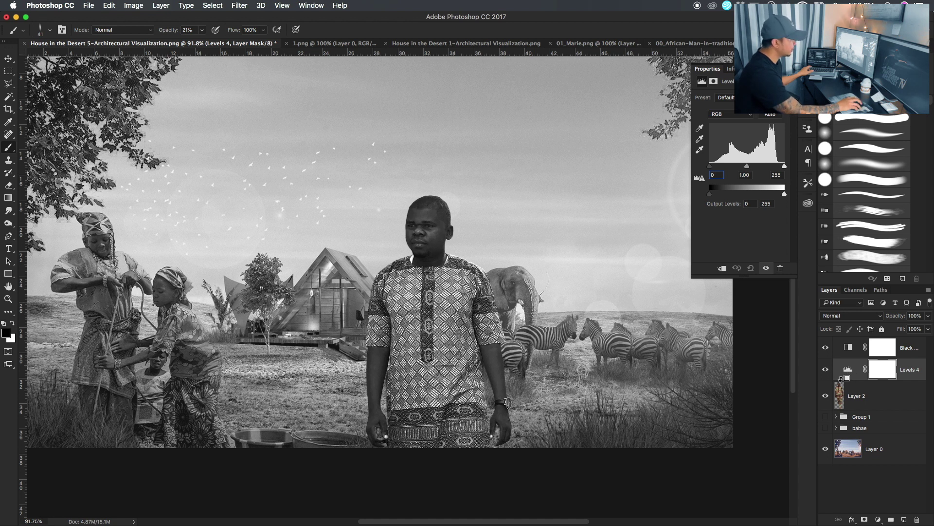
alt+click(840, 378)
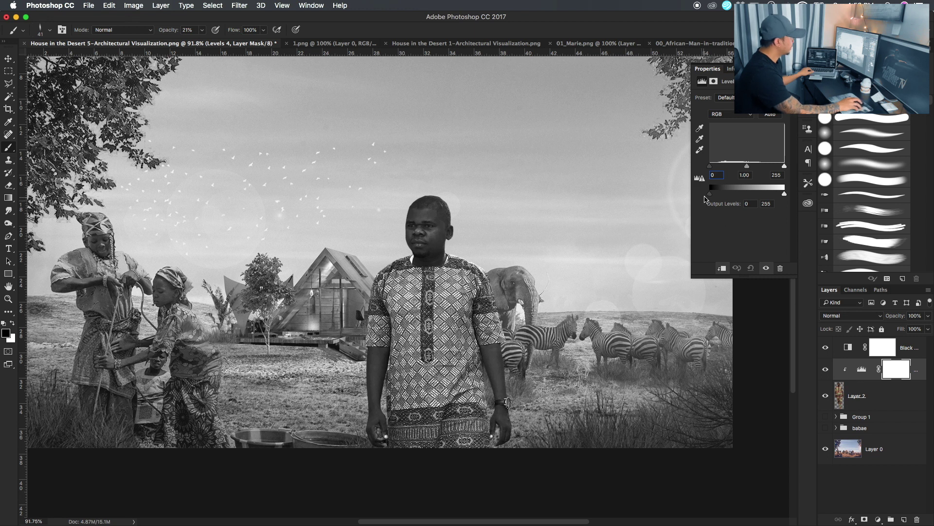
drag(737, 196, 716, 198)
mouse_move(782, 196)
mouse_down()
mouse_move(791, 195)
mouse_move(779, 167)
mouse_up()
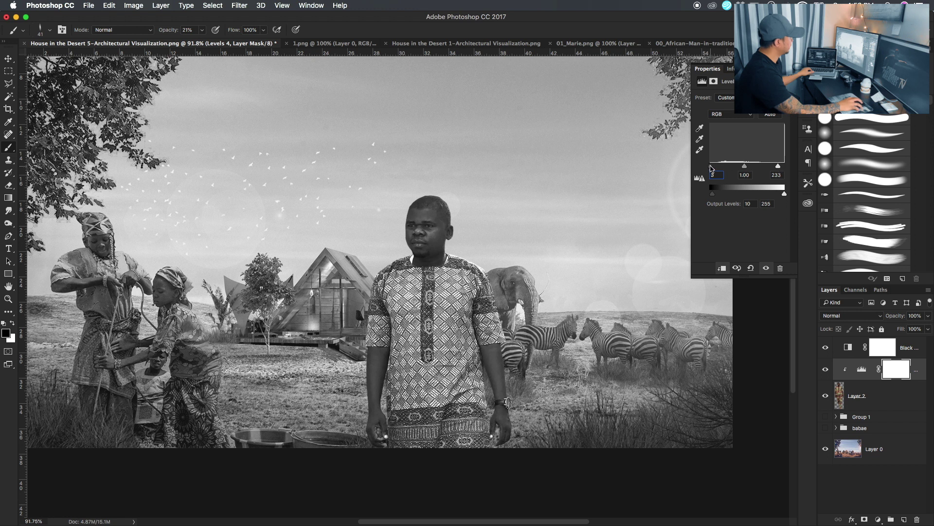
click(808, 104)
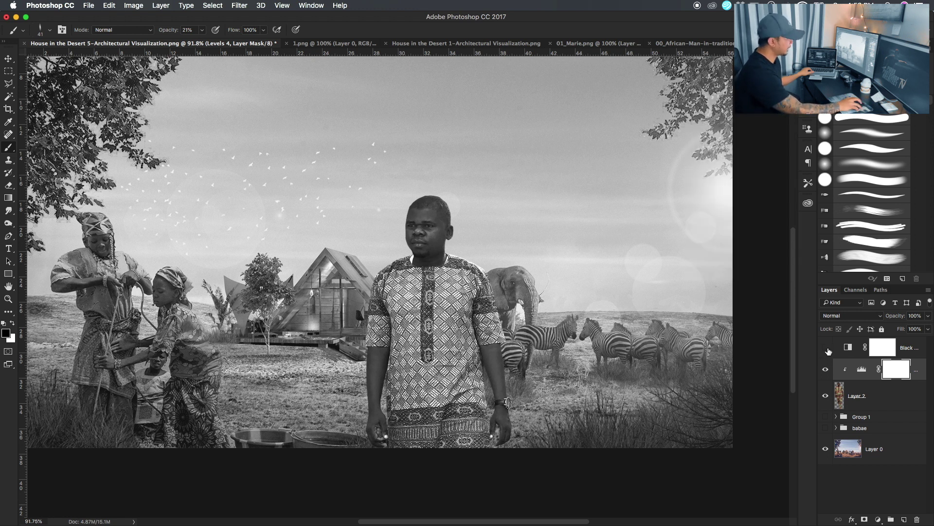
click(827, 348)
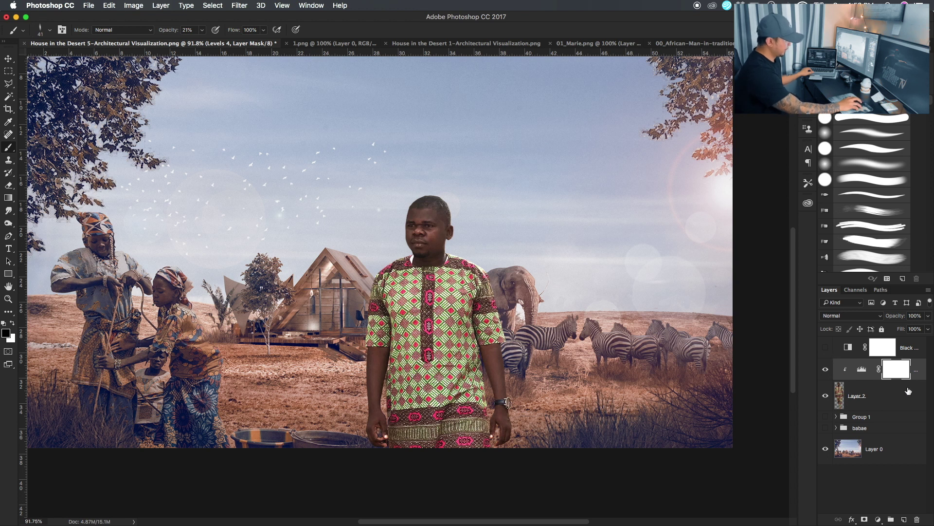
Step: Add a Color Balance adjustment clipped to the man's Layer 2
click(879, 520)
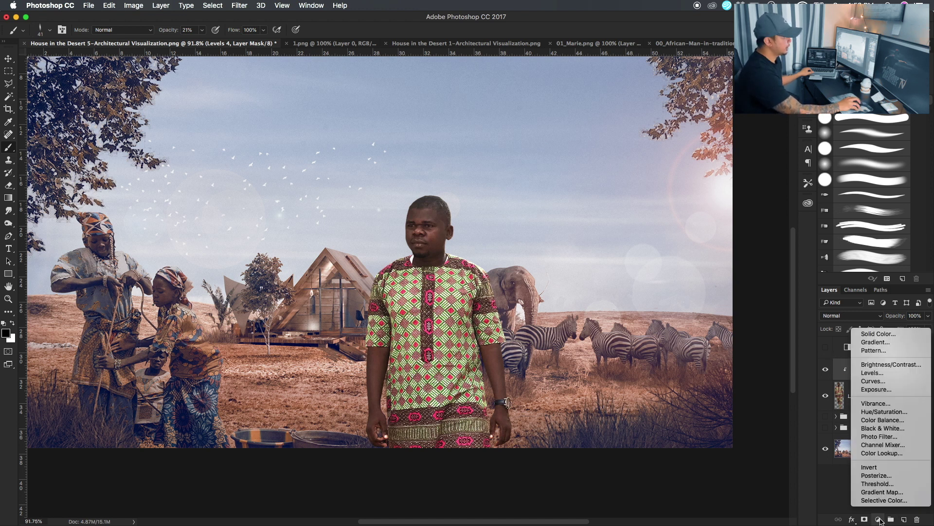
click(893, 421)
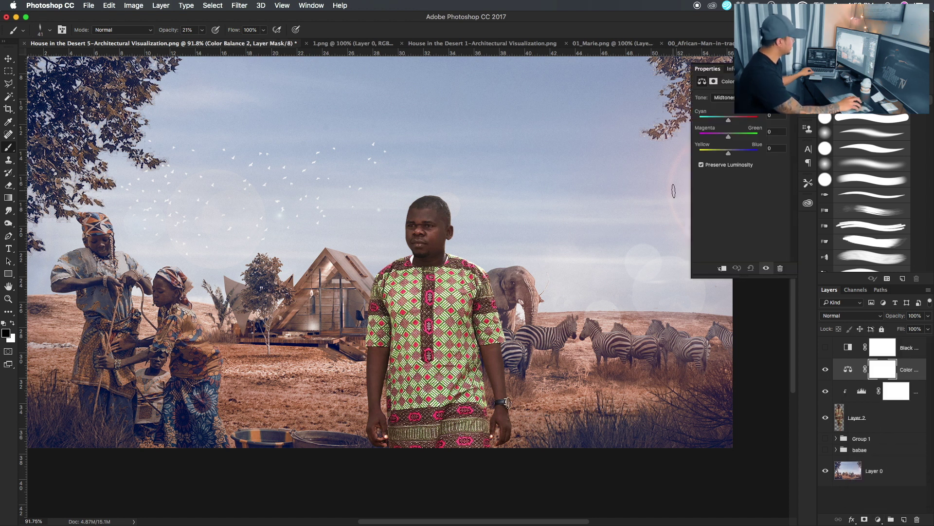
click(724, 97)
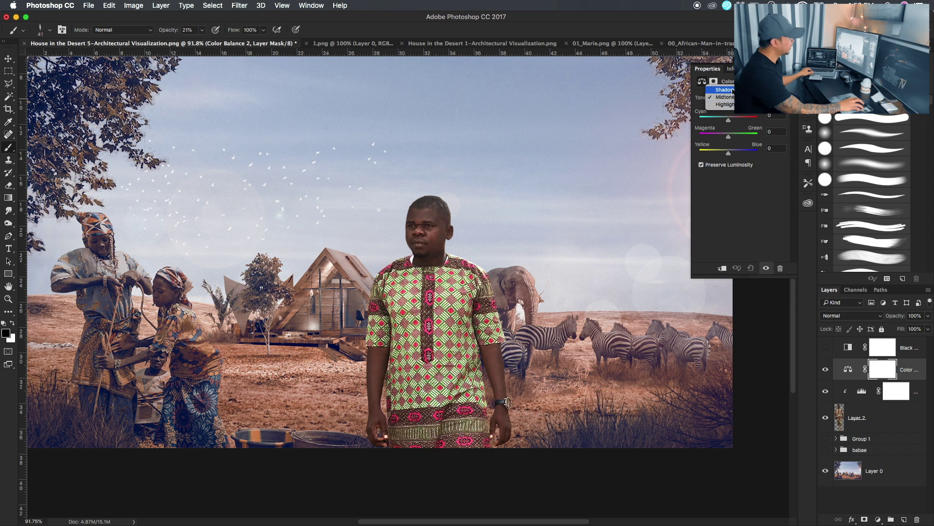
click(724, 95)
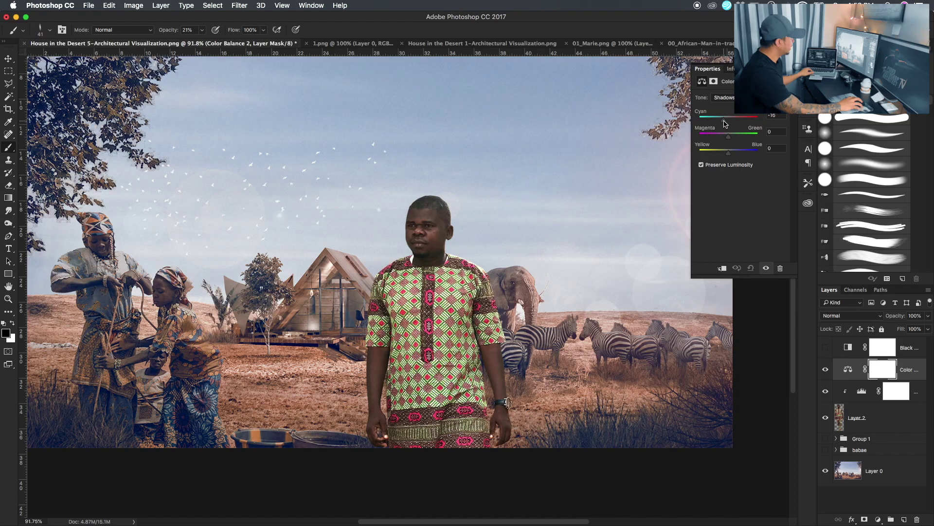
alt+click(847, 378)
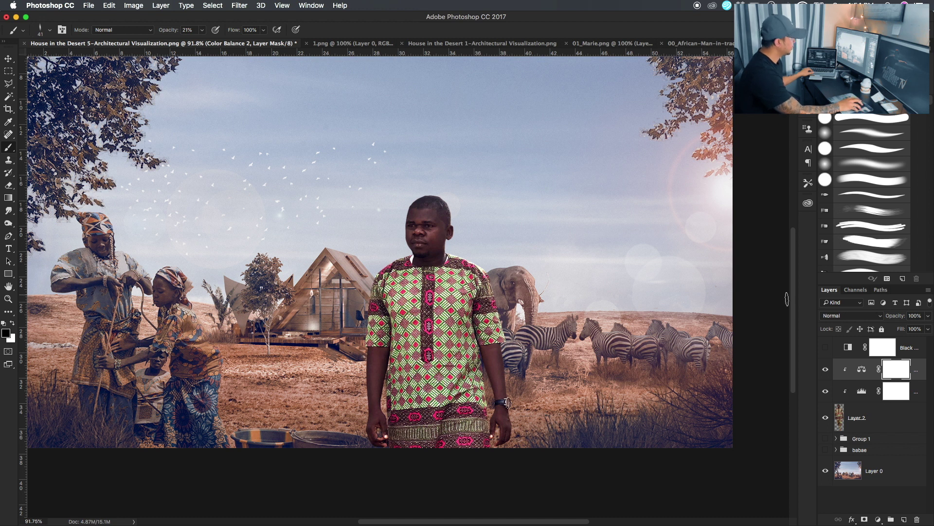
Step: Tune the man's Color Balance highlights, ending at Yellow–Blue -28
double_click(862, 377)
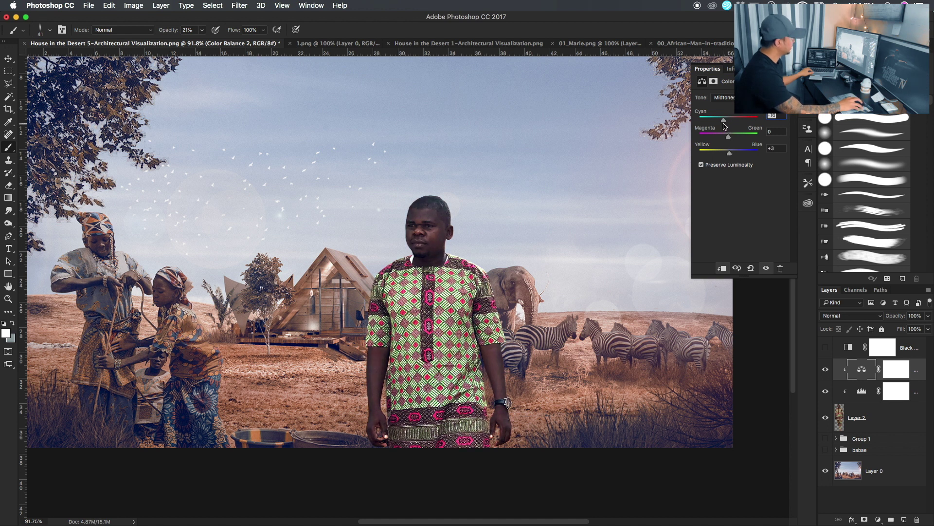
key(alt+1)
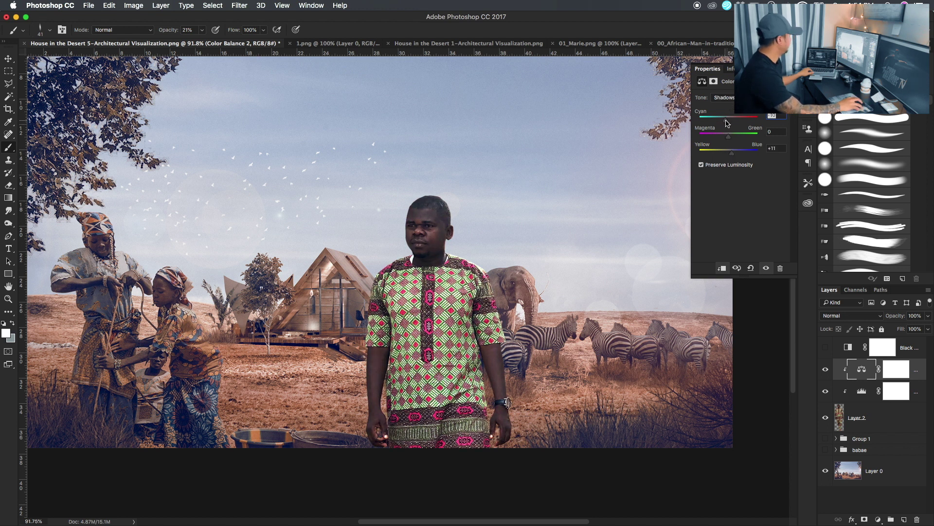
key(alt+3)
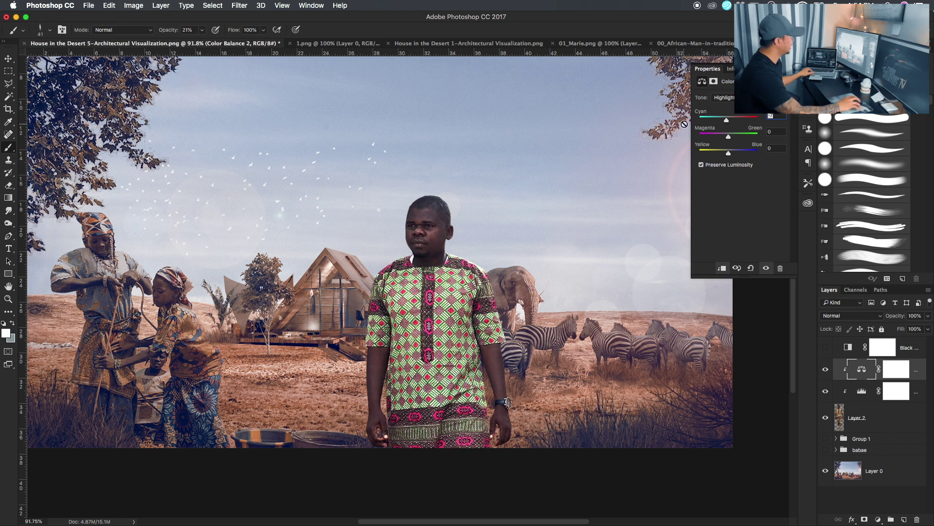
drag(721, 156, 718, 159)
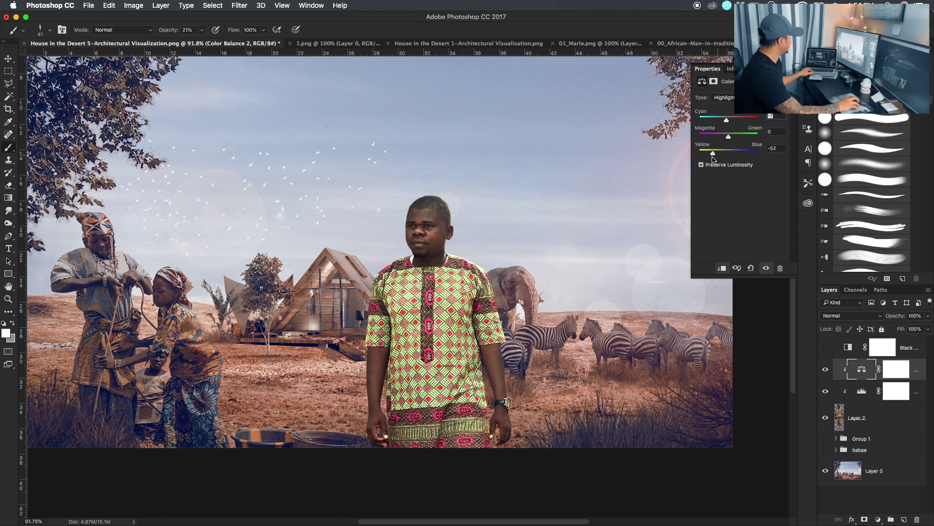
drag(734, 121, 731, 121)
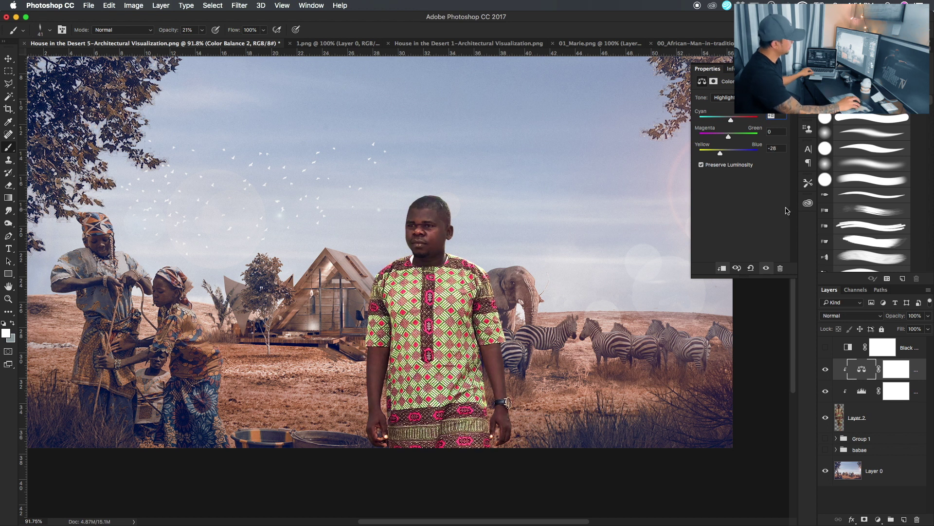
click(873, 374)
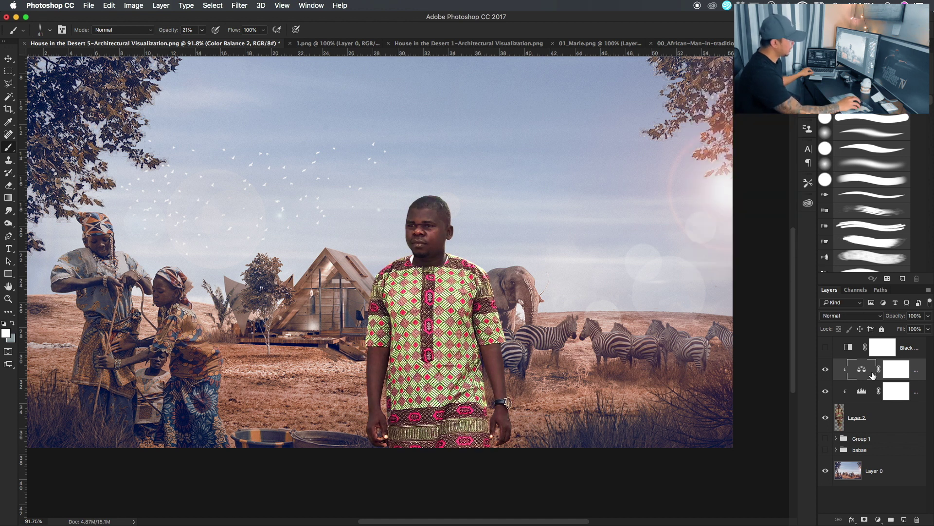
click(878, 521)
Step: Add a Hue/Saturation layer clipped to the man with Saturation -8, then select Layer 2
click(879, 416)
mouse_move(740, 151)
mouse_down()
mouse_move(725, 151)
mouse_move(767, 152)
mouse_up()
click(848, 370)
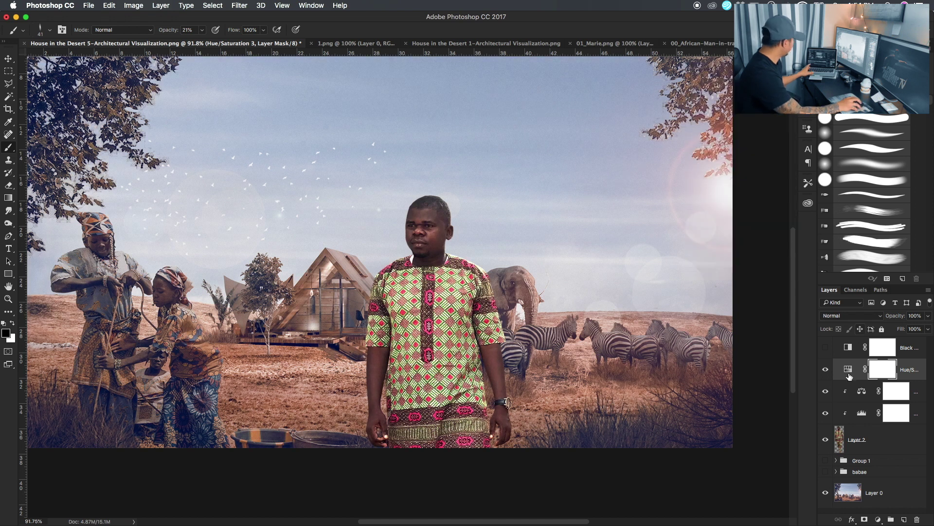
alt+click(850, 379)
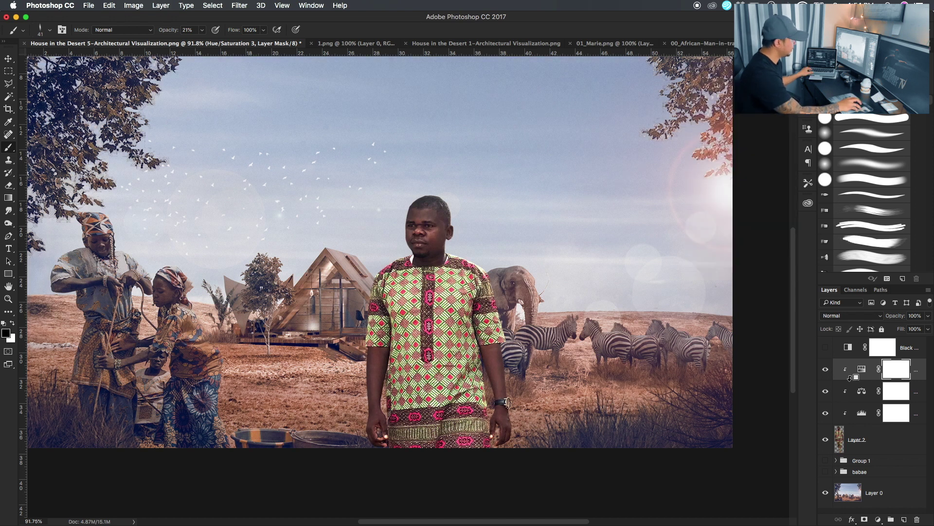
double_click(861, 370)
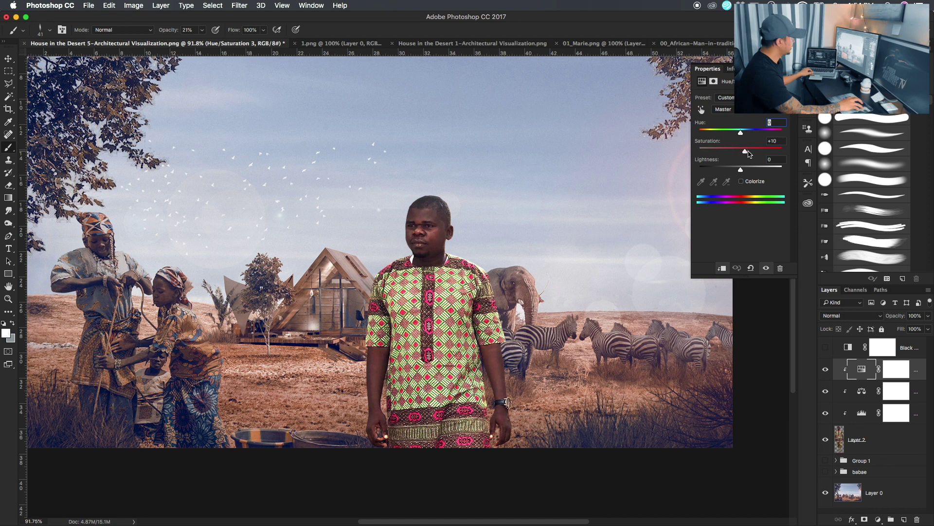
drag(741, 151, 736, 152)
drag(735, 153, 737, 152)
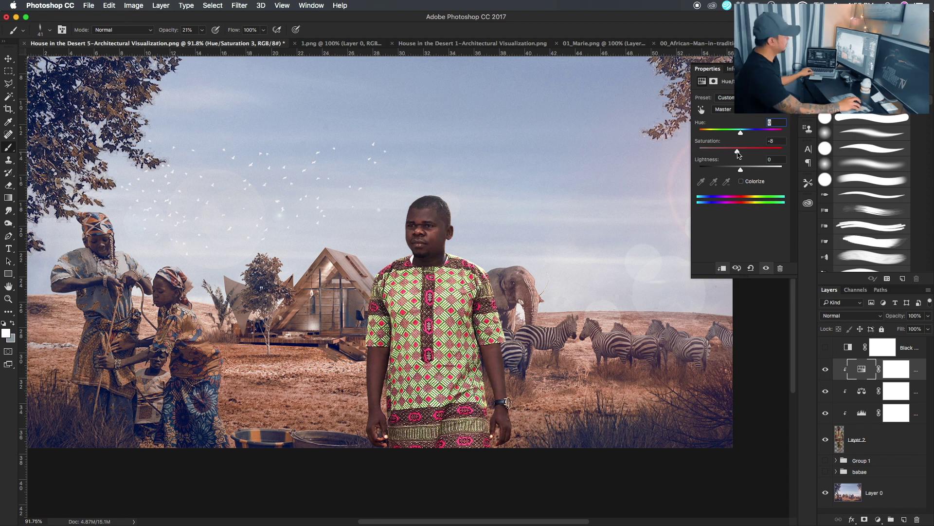
key(Return)
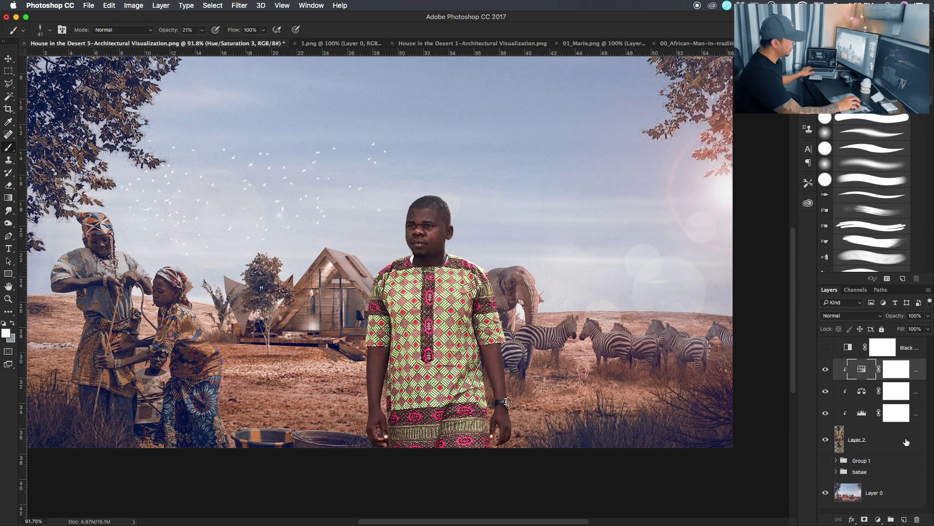
click(890, 438)
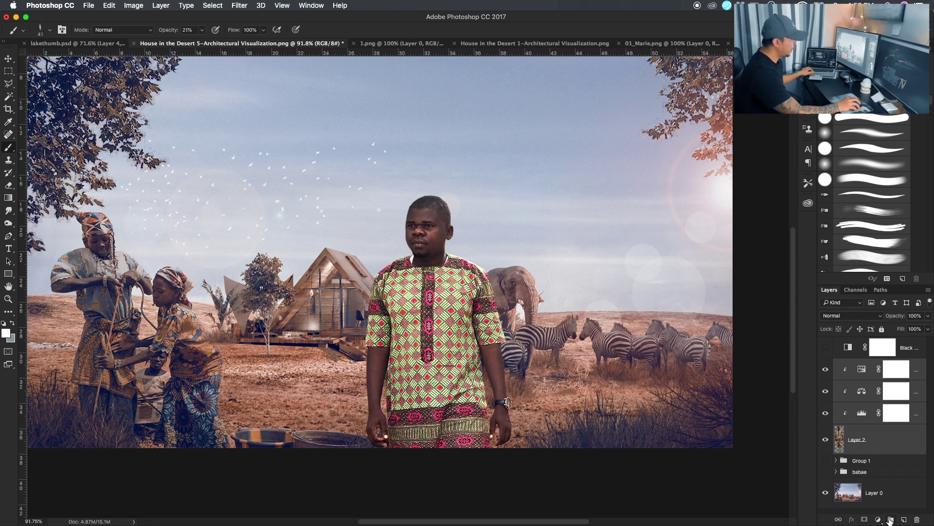
Step: Group the man with his adjustment layers into a group named 'pogi'
click(890, 520)
double_click(864, 364)
text(pogi)
key(Return)
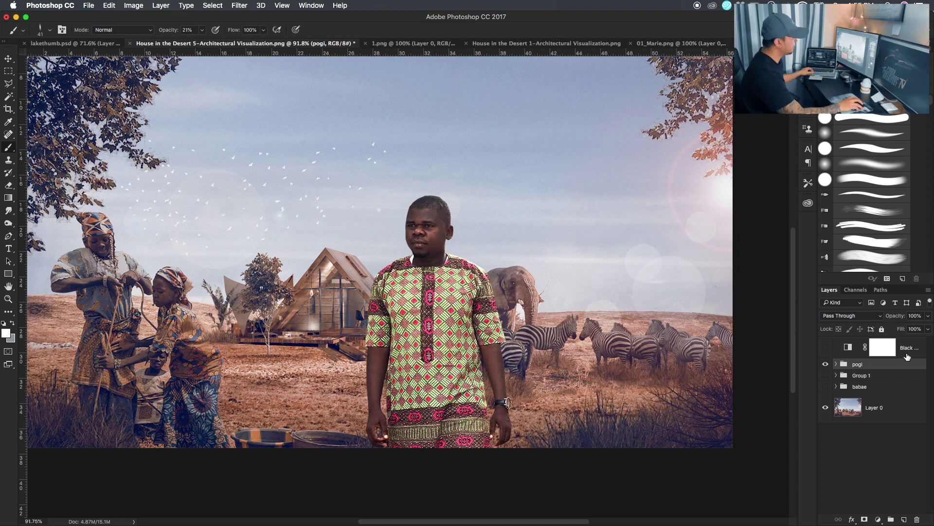
click(827, 364)
click(836, 364)
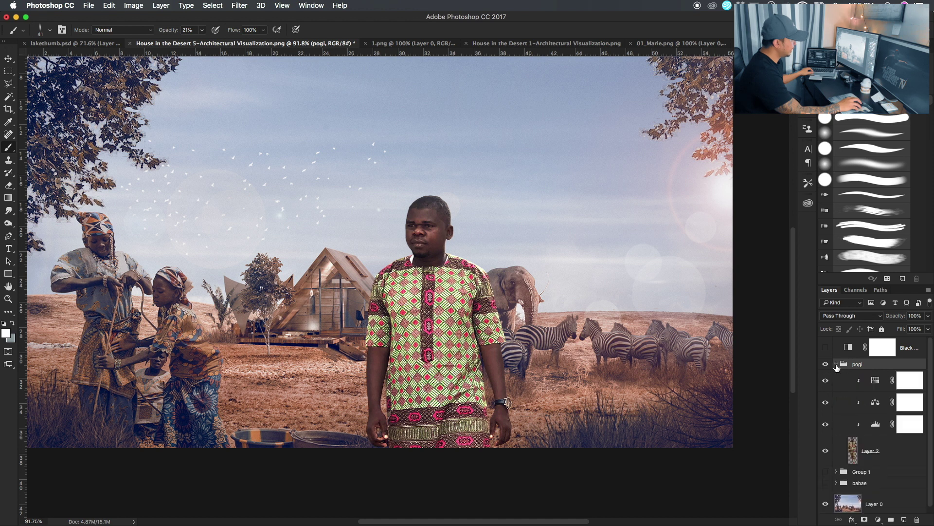
Step: Duplicate the pogi group and merge the copy into a single 'pogi copy' layer
right_click(884, 365)
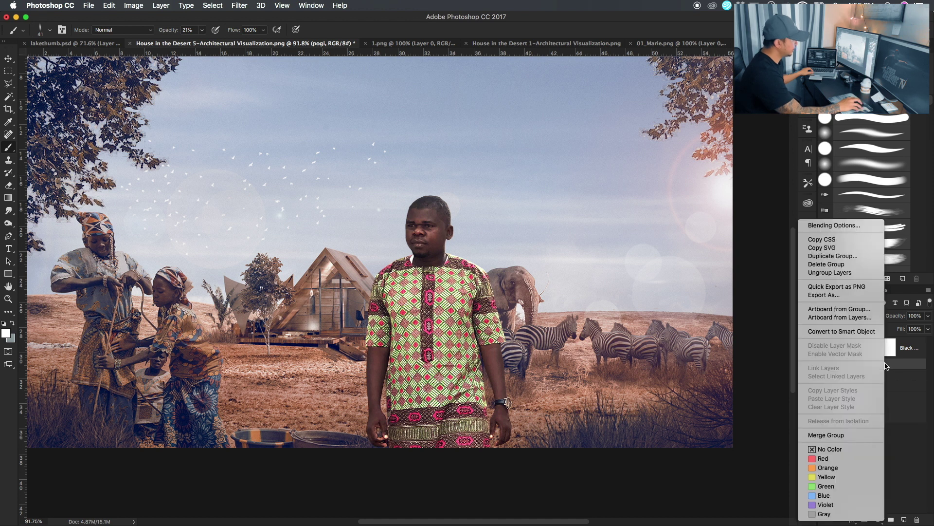
click(840, 259)
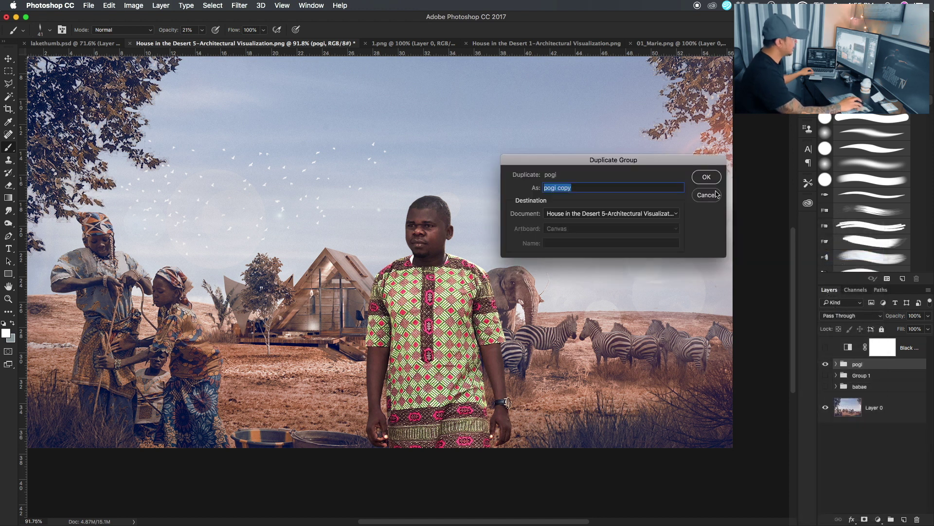
key(Return)
right_click(873, 365)
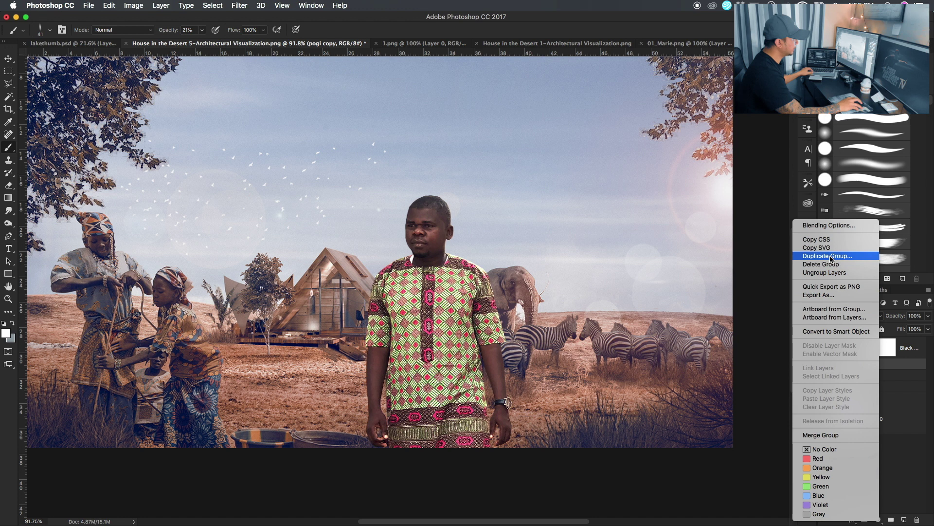
click(833, 435)
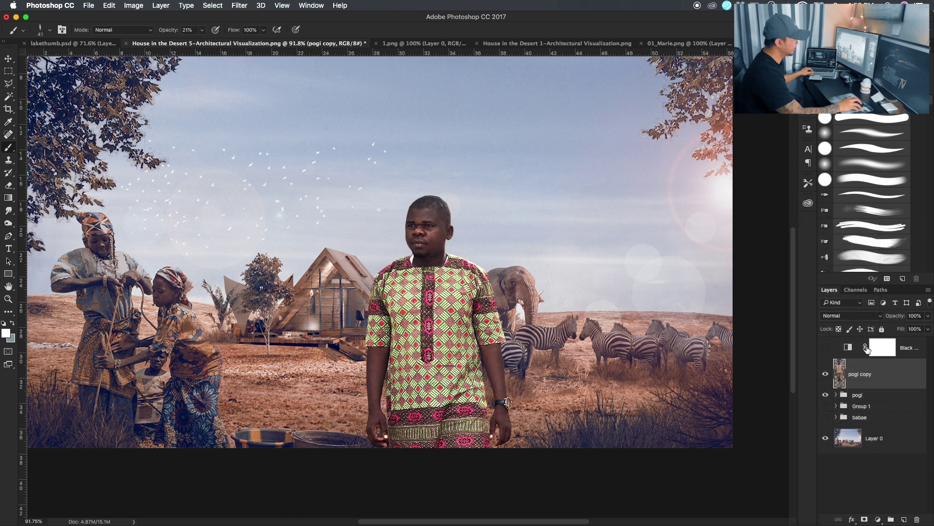
click(836, 395)
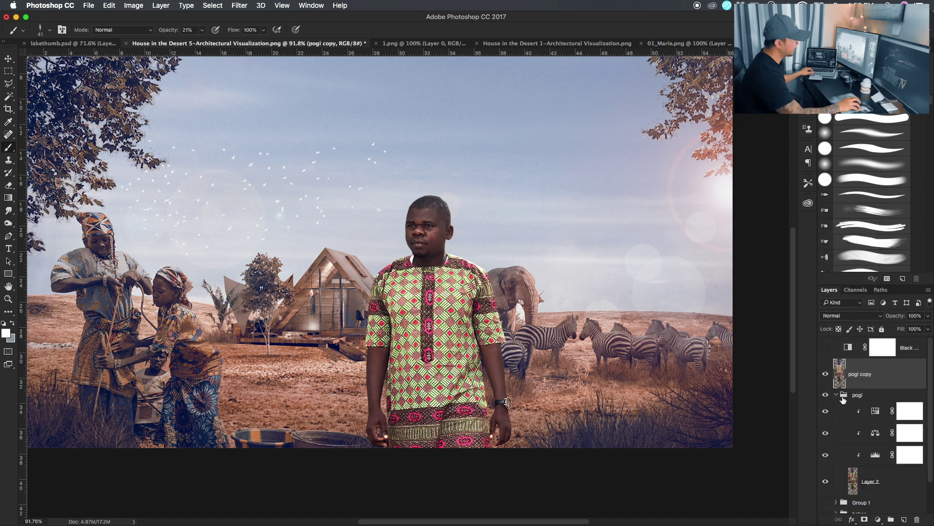
scroll(870, 419, down, 2)
scroll(875, 437, down, 1)
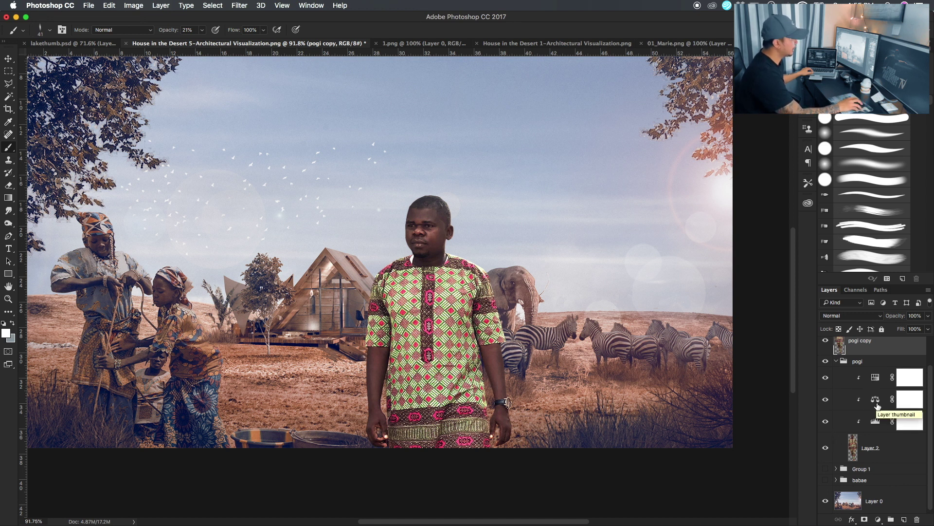
click(836, 361)
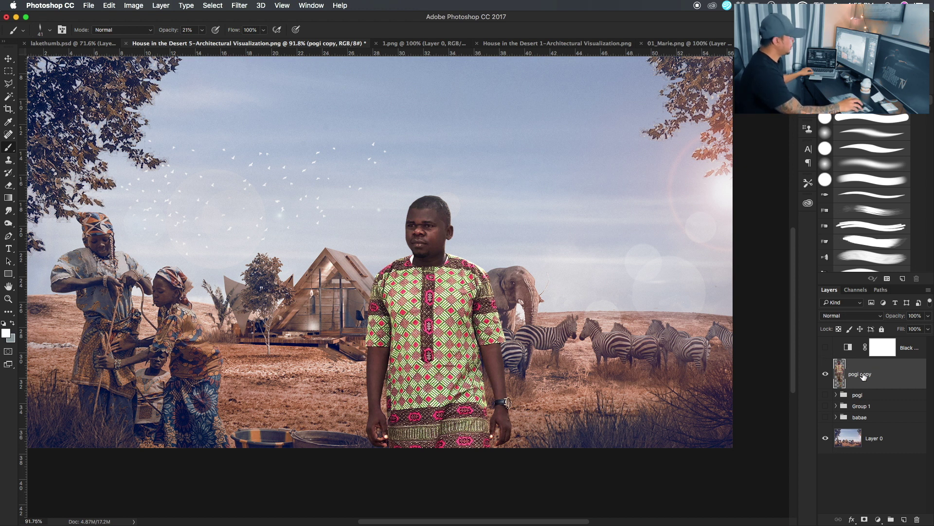
Step: Add a Hue/Saturation layer clipped to pogi copy and turn on Colorize after testing hue and saturation
click(878, 520)
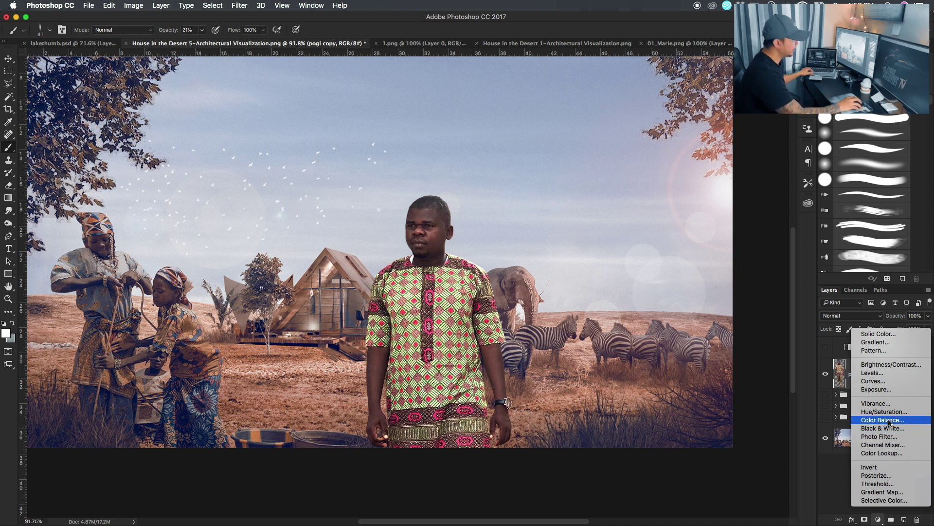
click(880, 520)
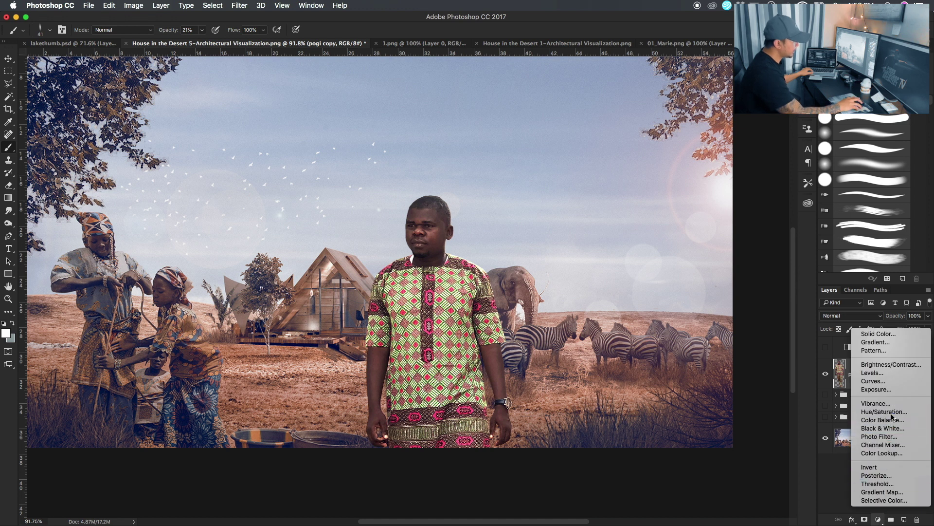
click(890, 411)
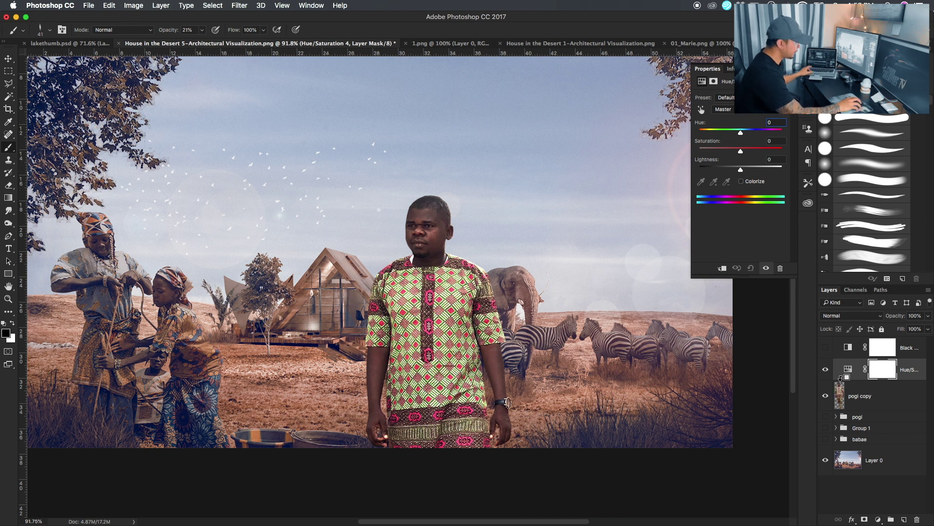
alt+click(840, 378)
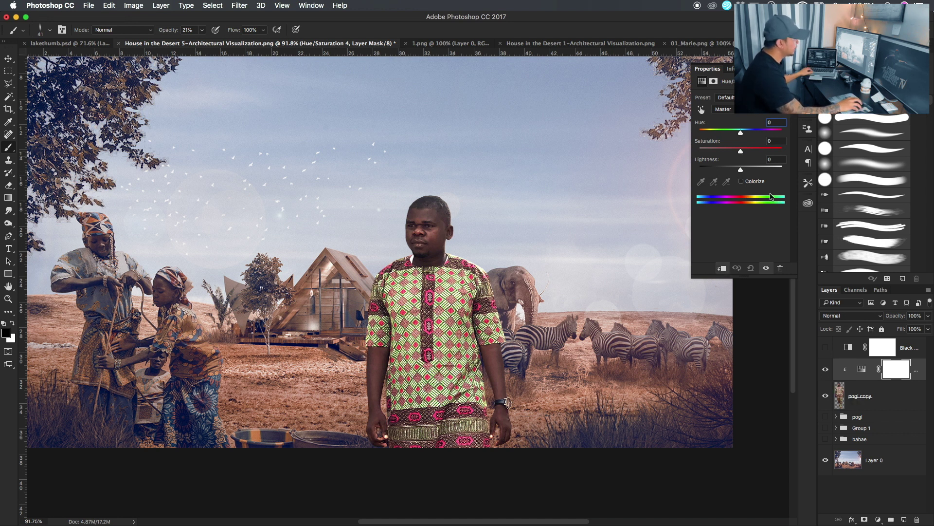
click(741, 181)
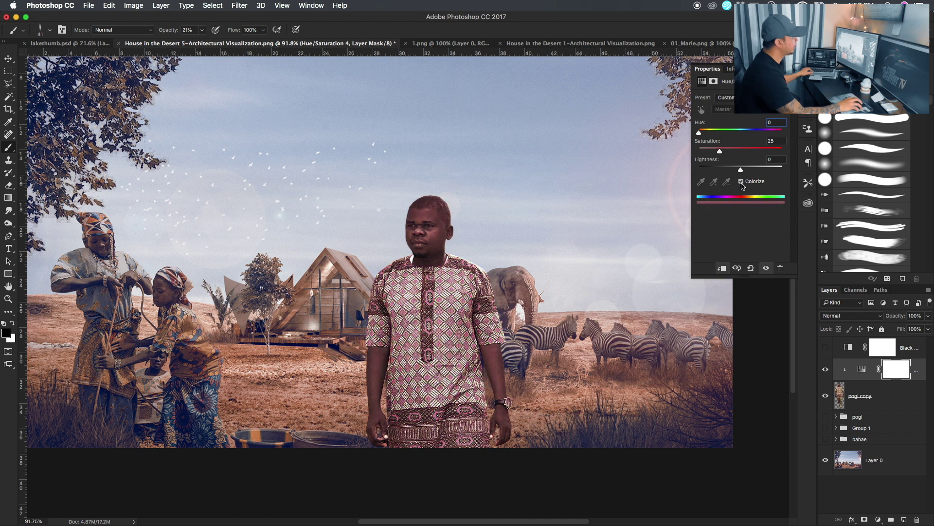
click(742, 181)
click(741, 182)
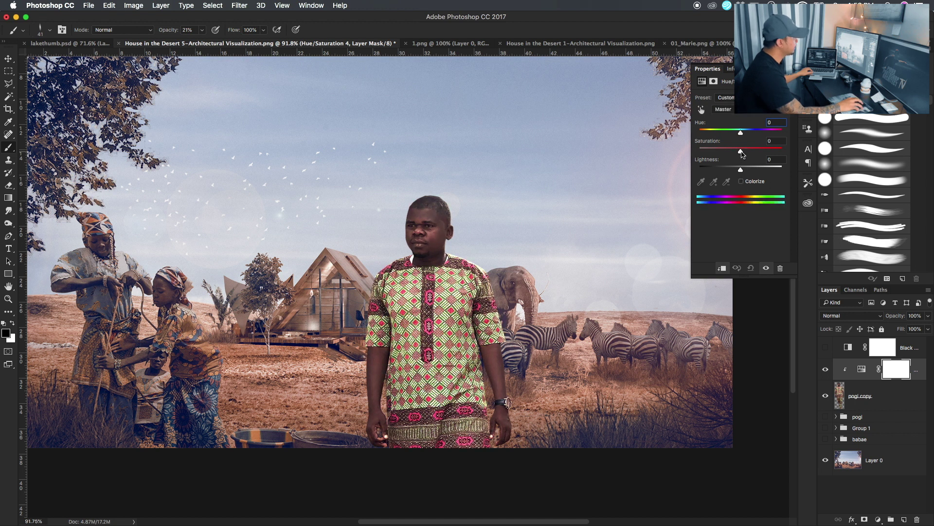
drag(740, 152, 740, 152)
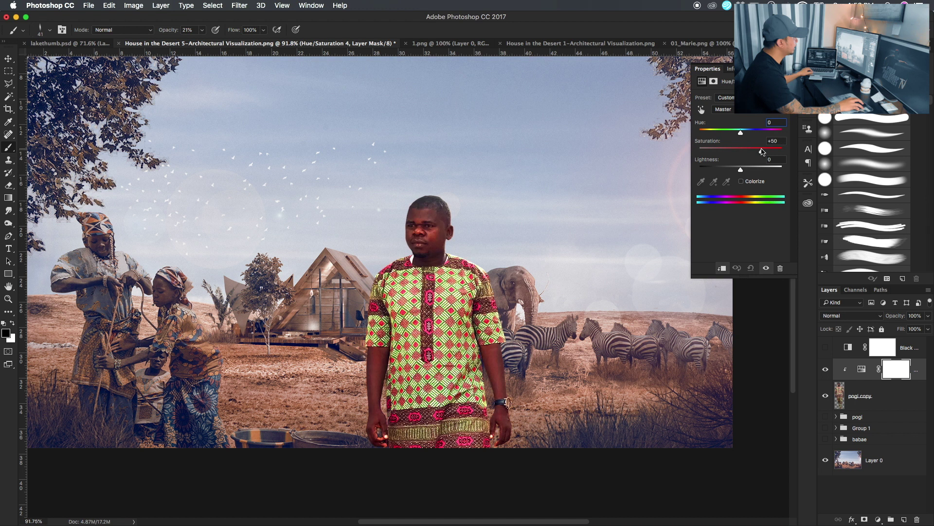
mouse_move(740, 132)
mouse_down()
mouse_move(768, 133)
mouse_move(741, 132)
mouse_up()
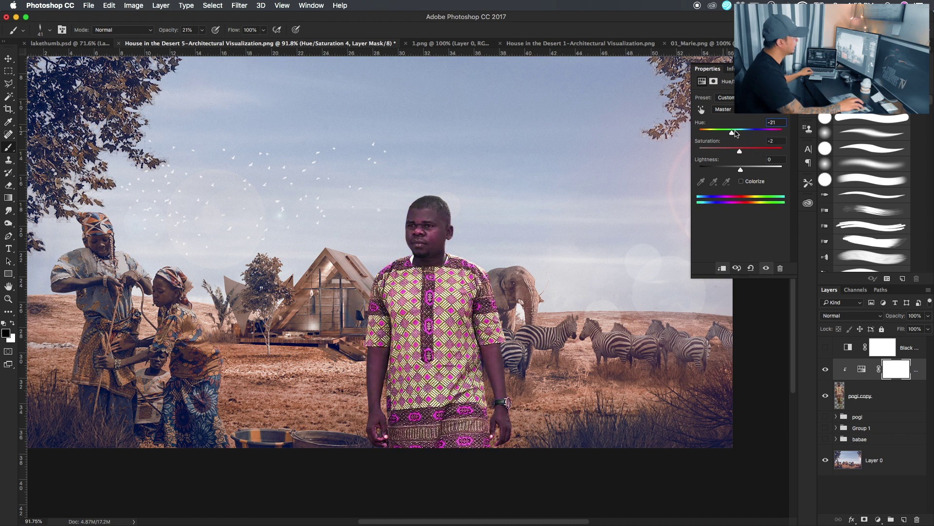
drag(740, 152, 743, 151)
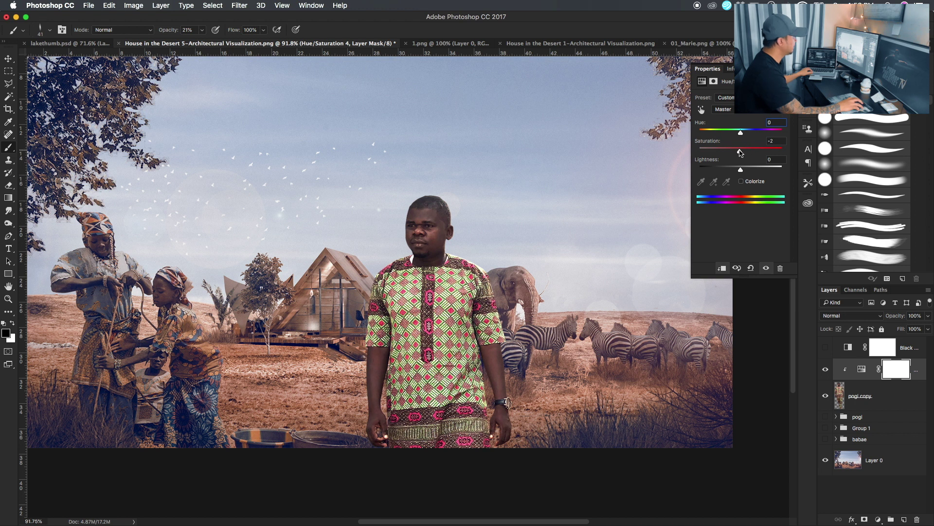
click(741, 181)
Step: Set the man's colorize tint to Hue 21, Saturation 25, Lightness +13
mouse_move(720, 132)
mouse_down()
mouse_move(764, 132)
mouse_move(706, 133)
mouse_up()
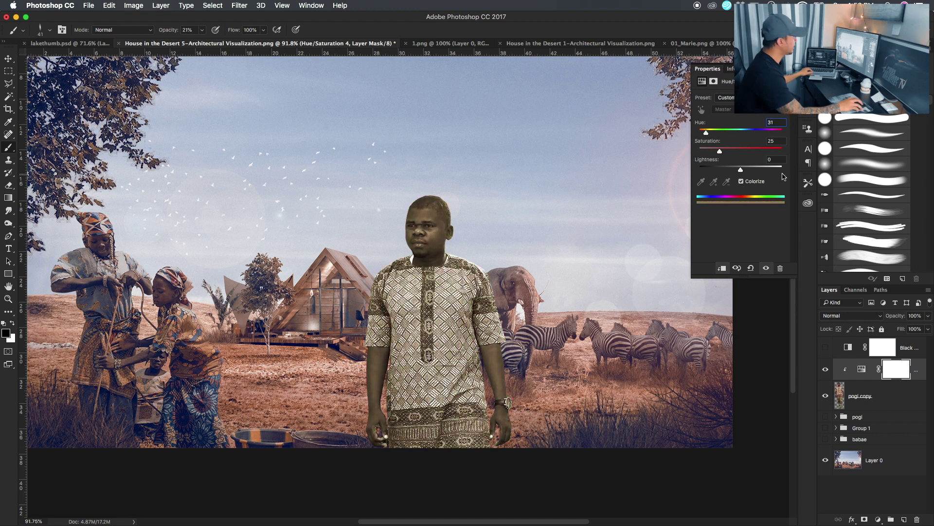
drag(706, 133, 706, 134)
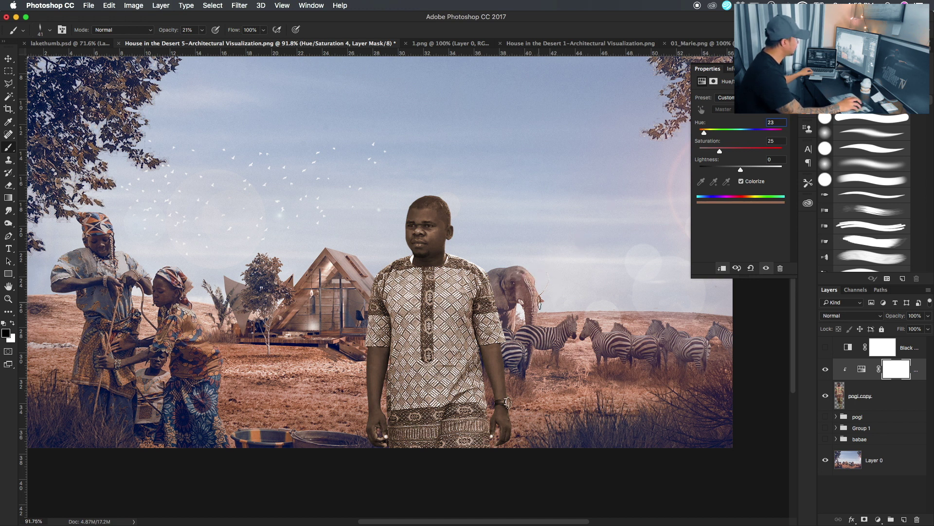
drag(704, 133, 705, 136)
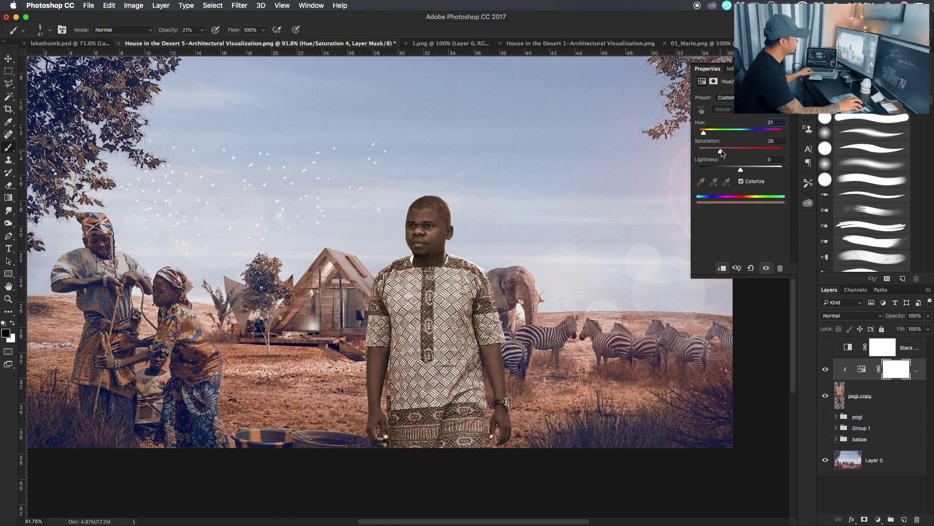
mouse_move(735, 153)
mouse_down()
mouse_move(727, 153)
mouse_move(745, 170)
mouse_up()
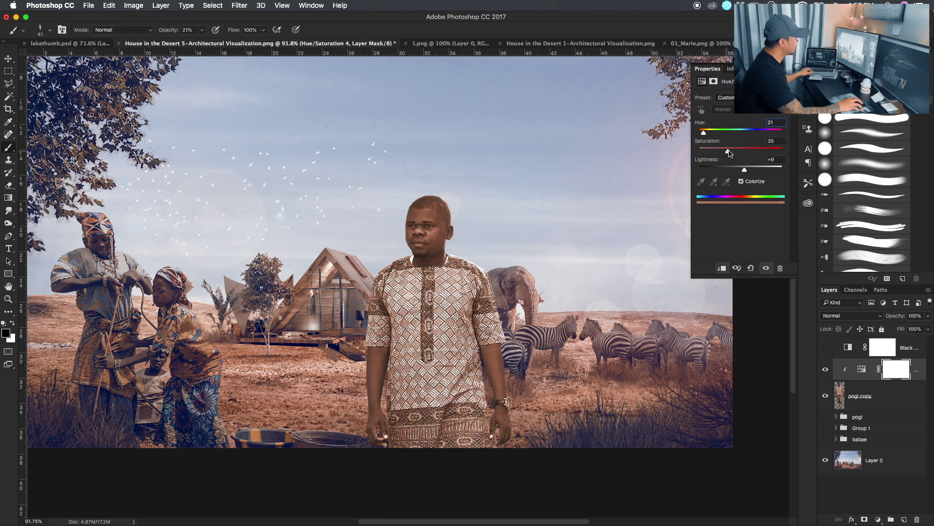
drag(740, 152, 726, 152)
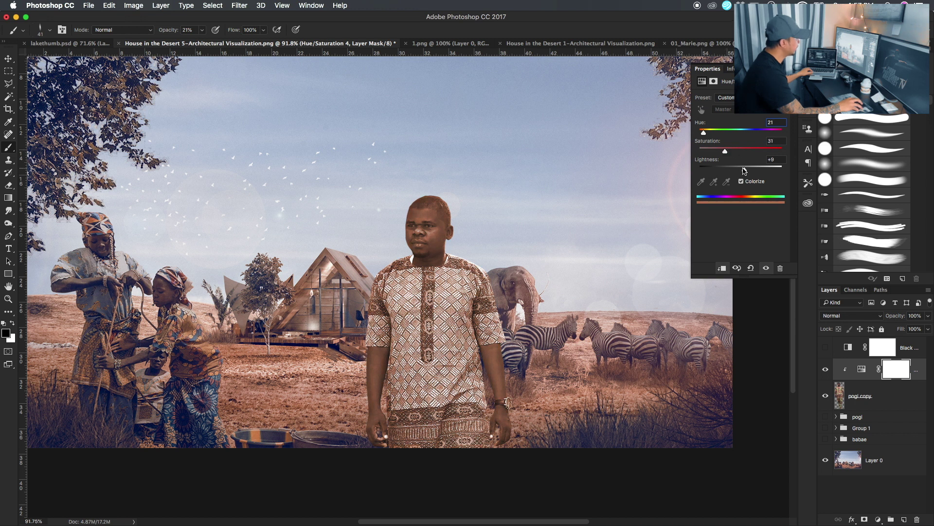
click(929, 317)
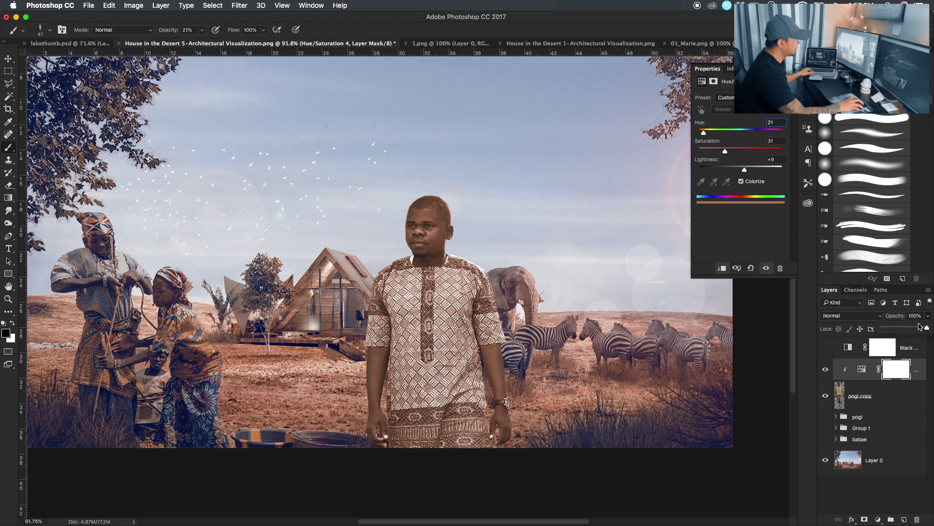
mouse_move(927, 329)
mouse_down()
mouse_move(889, 330)
mouse_move(927, 330)
mouse_up()
drag(725, 152, 727, 151)
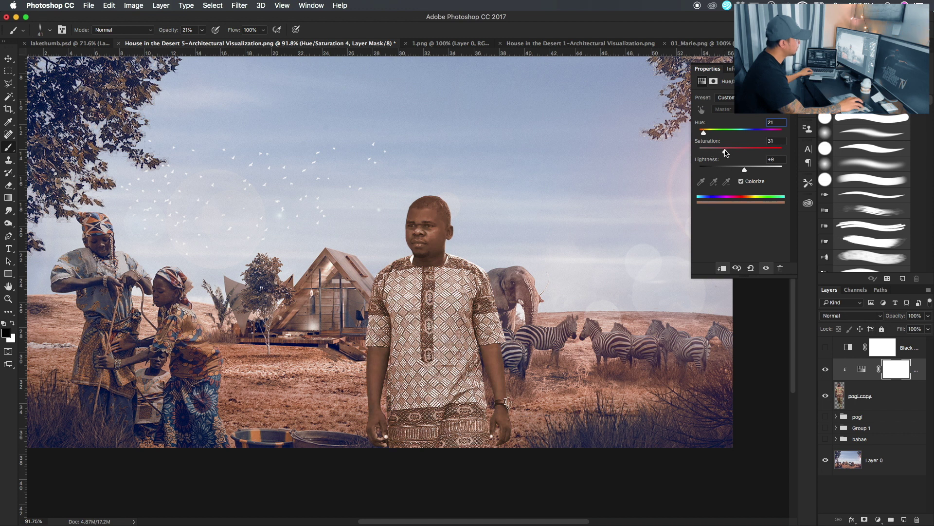
mouse_move(744, 169)
mouse_down()
mouse_move(719, 151)
mouse_move(745, 170)
mouse_up()
click(905, 369)
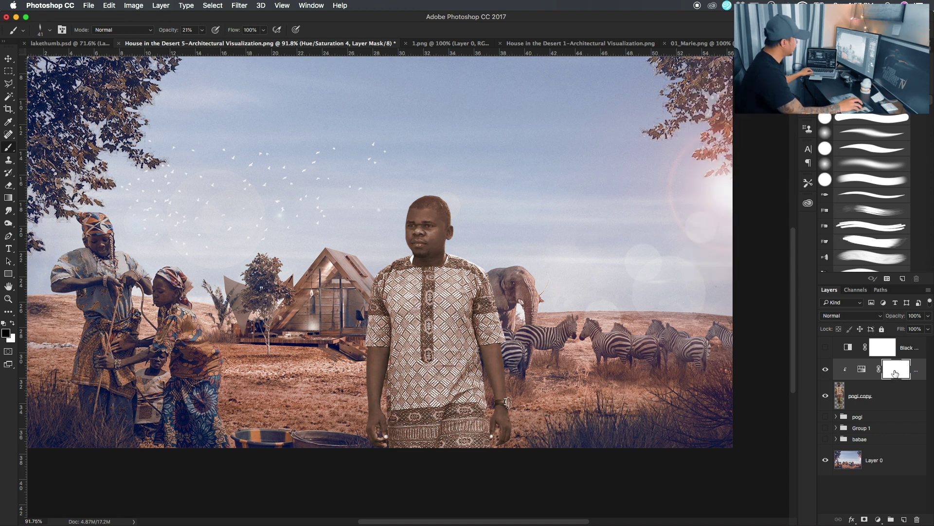
Step: Test inverting the tint's layer mask, then reselect the mask for editing
drag(890, 369, 891, 370)
key(super+i)
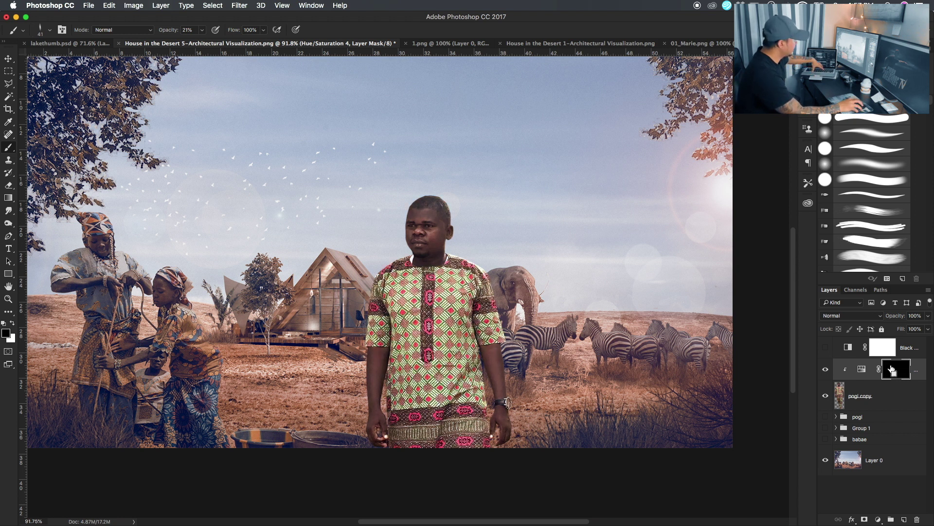
key(super+i)
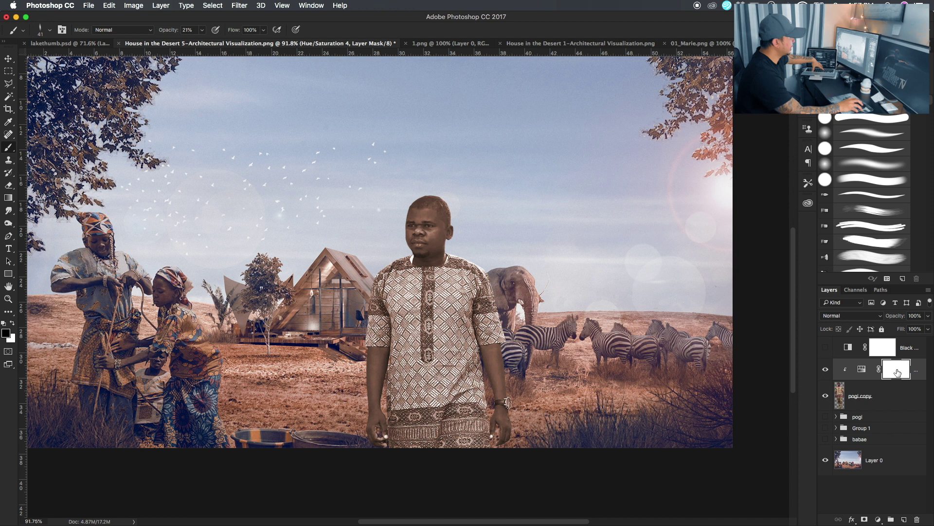
click(862, 371)
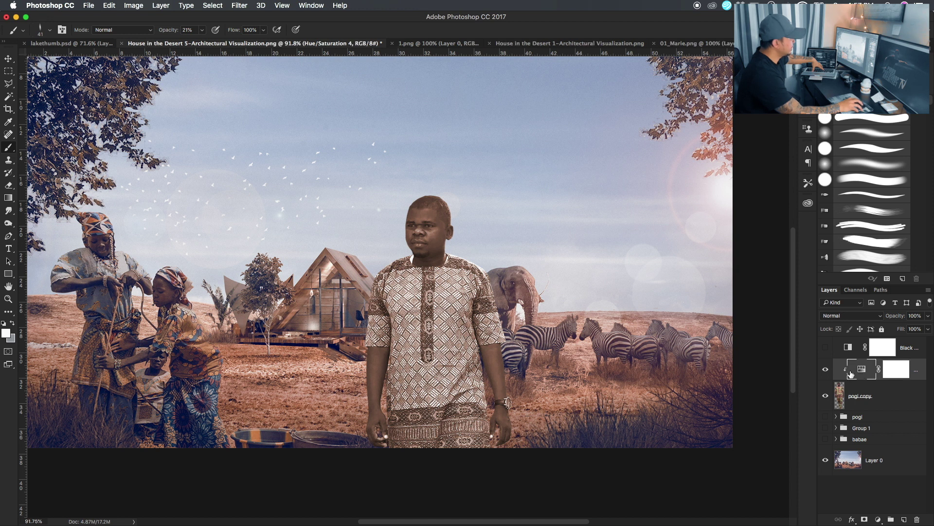
double_click(862, 370)
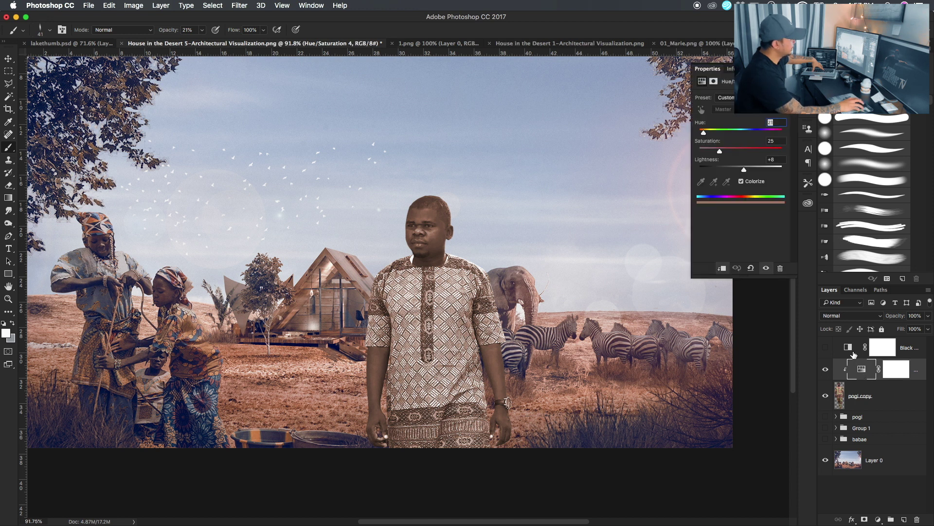
key(Return)
click(898, 371)
Step: Invert the tint mask and paint over the man's head and shoulder with a 100% brush
key(ctrl+i)
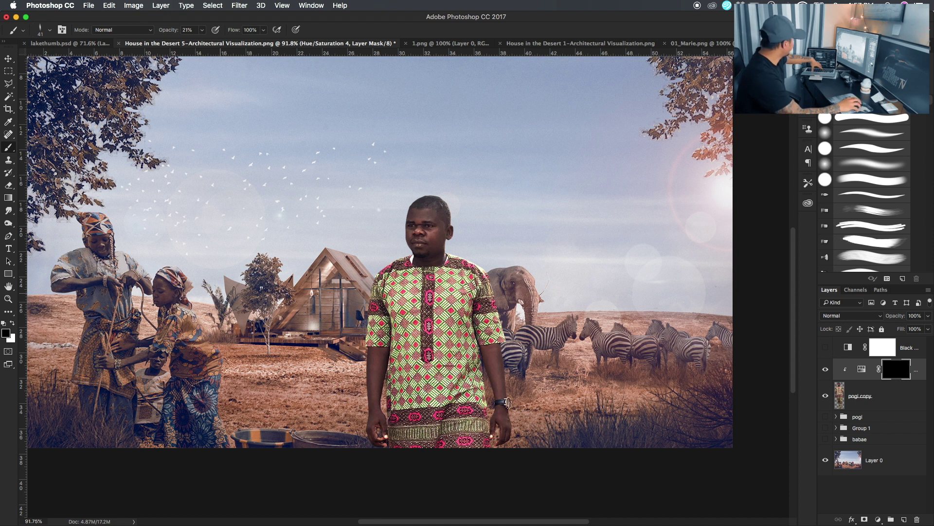
key(x)
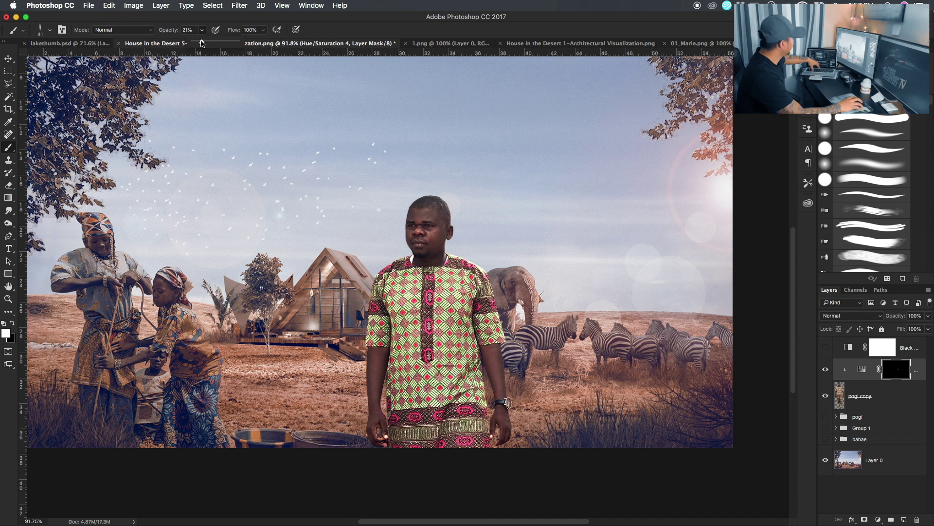
key(0)
drag(447, 220, 466, 282)
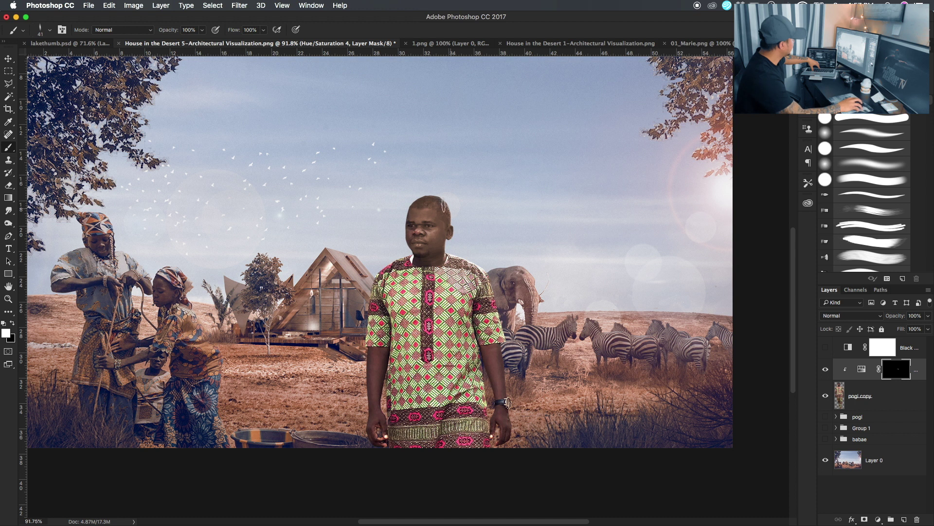
key(x)
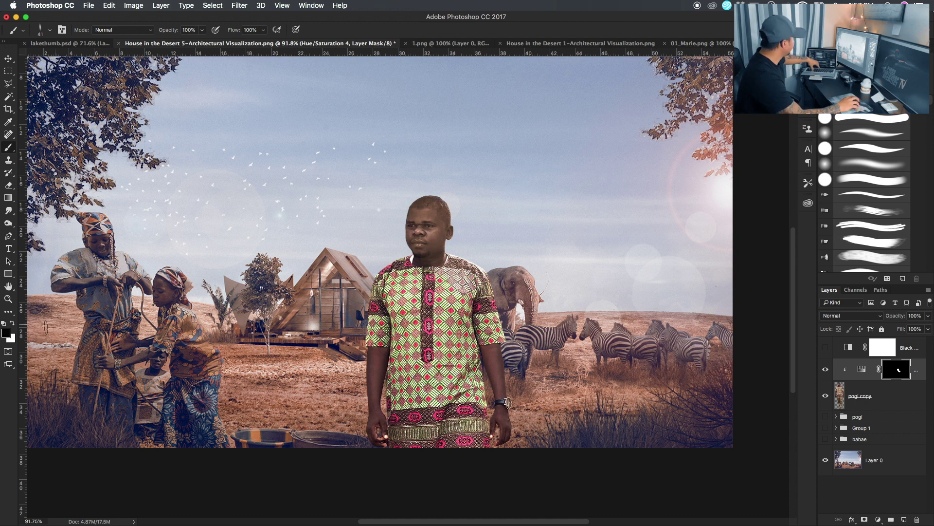
drag(438, 215, 467, 280)
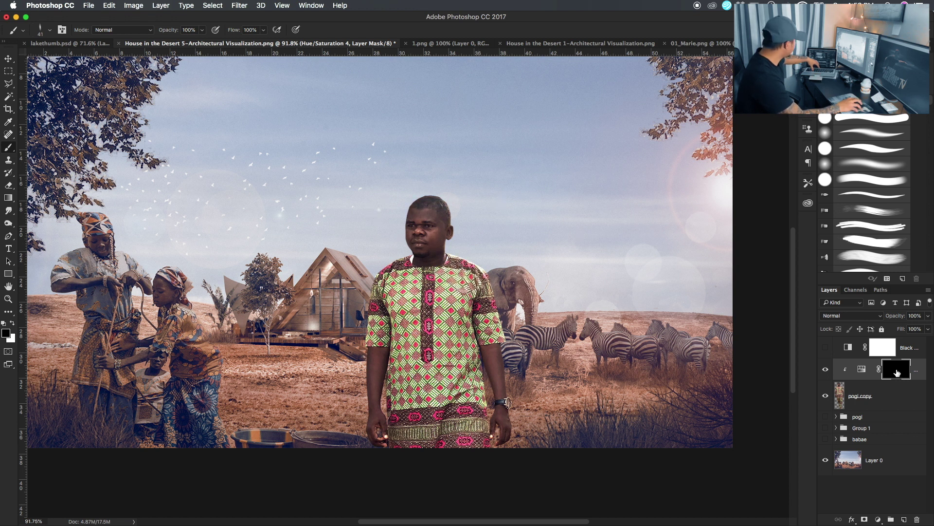
Step: Erase the tint from forehead and nose, leaving the mask black so the tint is hidden
key(ctrl+i)
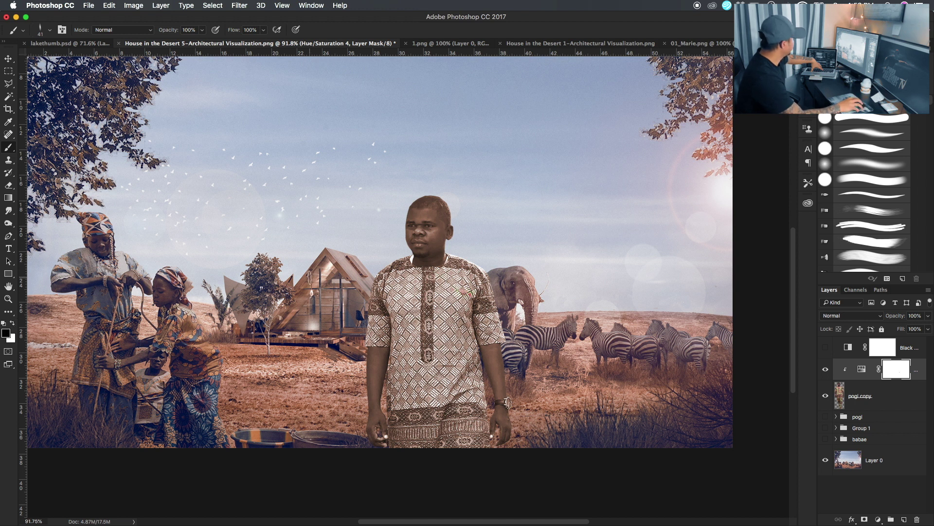
mouse_move(414, 224)
mouse_down()
mouse_move(437, 213)
mouse_move(446, 229)
mouse_up()
key(x)
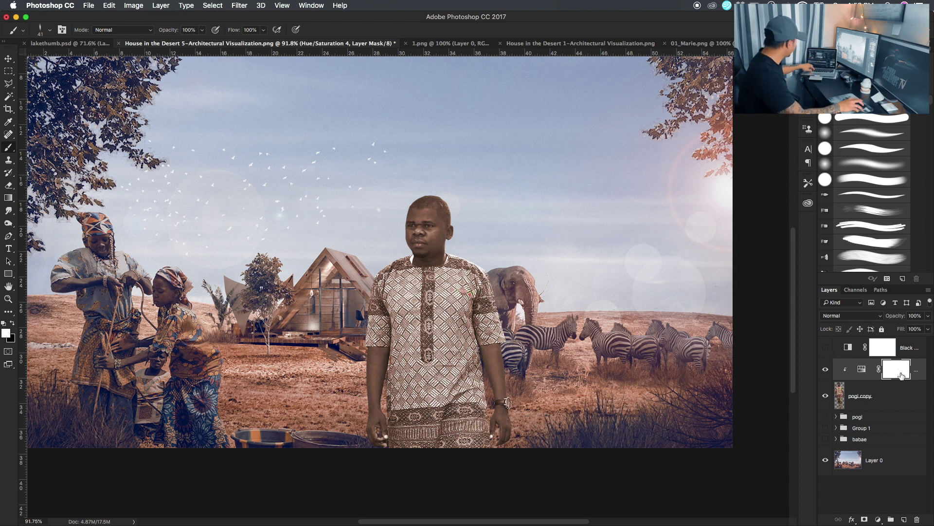
key(ctrl+i)
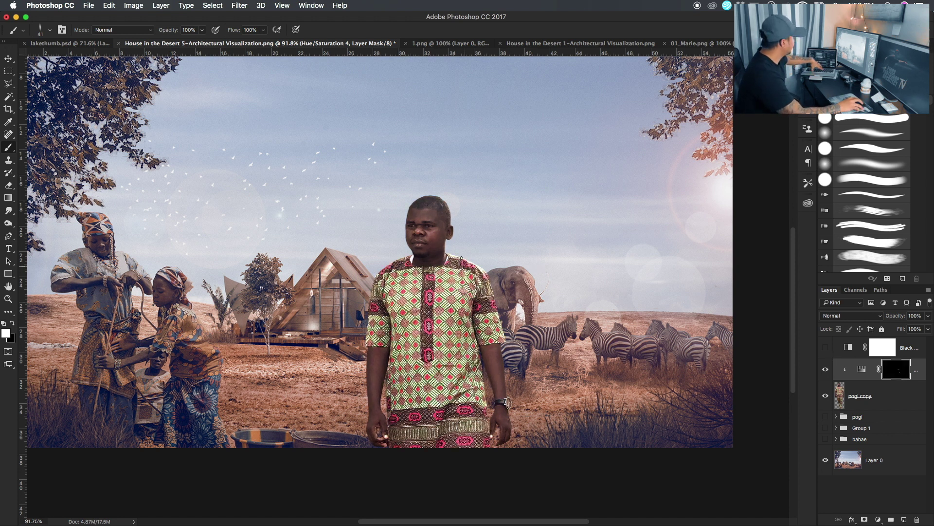
Step: Paint white on the Hue/Saturation mask along the man's right edge, undoing the stray hair stroke
scroll(395, 248, up, 3)
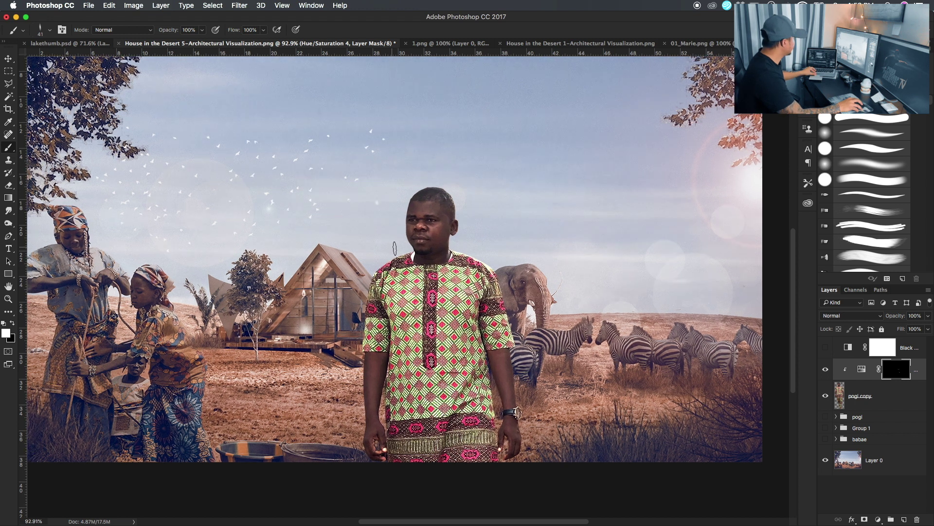
scroll(395, 248, up, 2)
scroll(394, 248, right, 2)
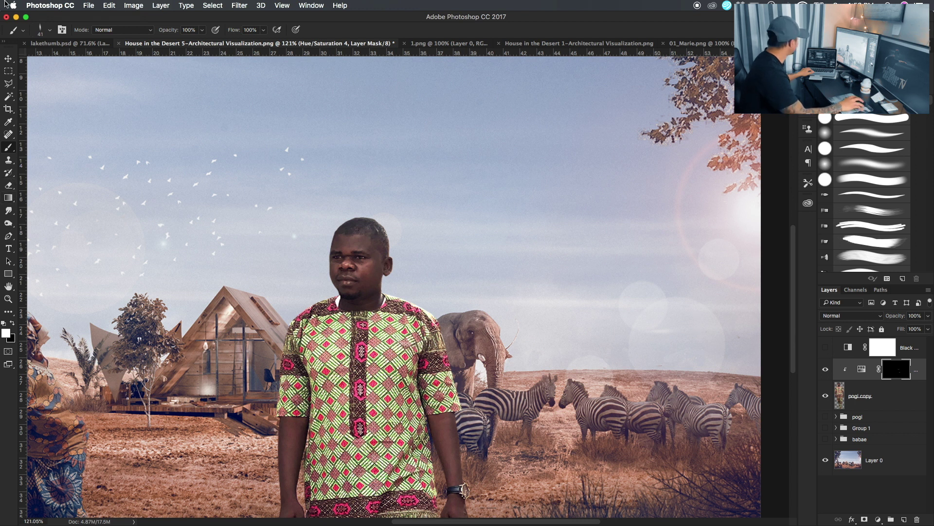
right_click(275, 141)
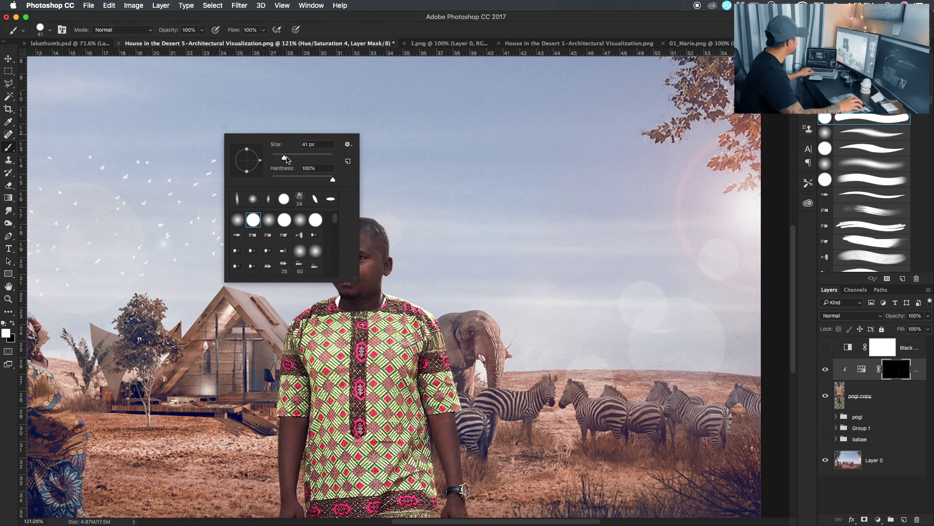
key(Escape)
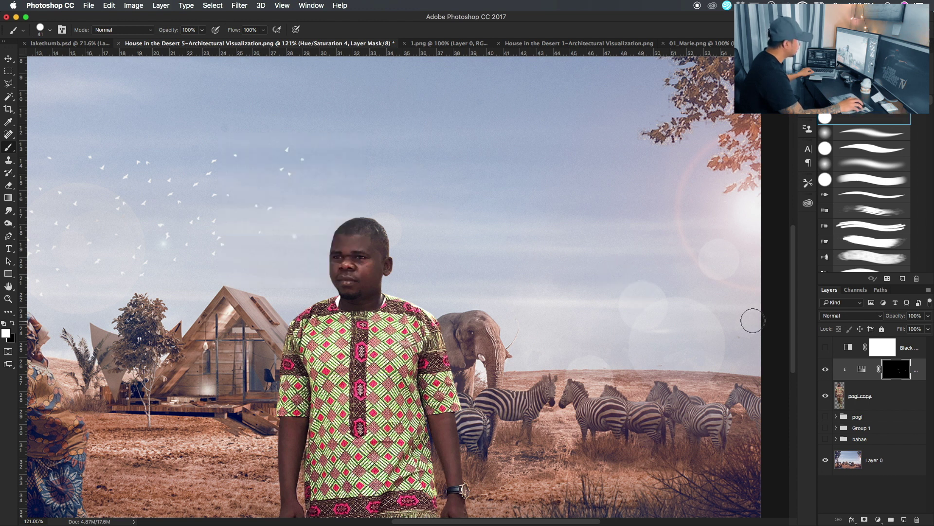
drag(370, 207, 385, 244)
key(ctrl+z)
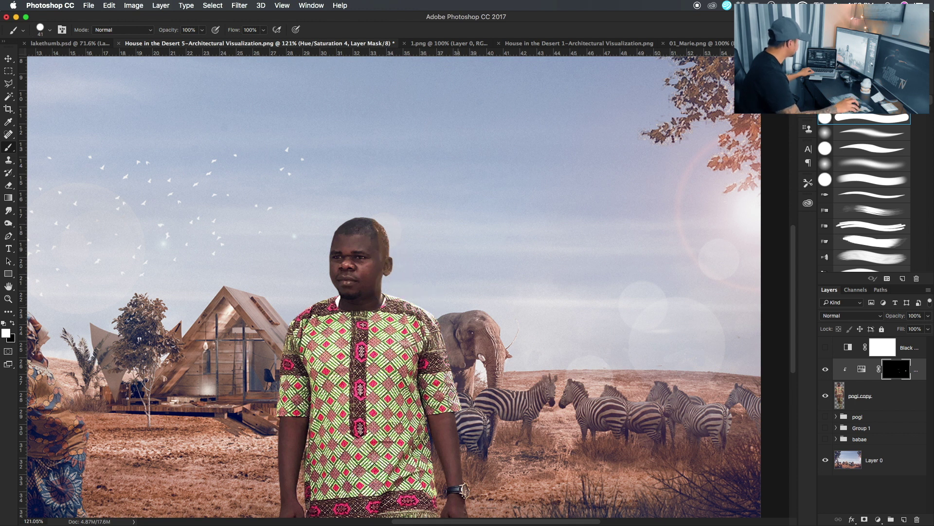
scroll(455, 416, down, 3)
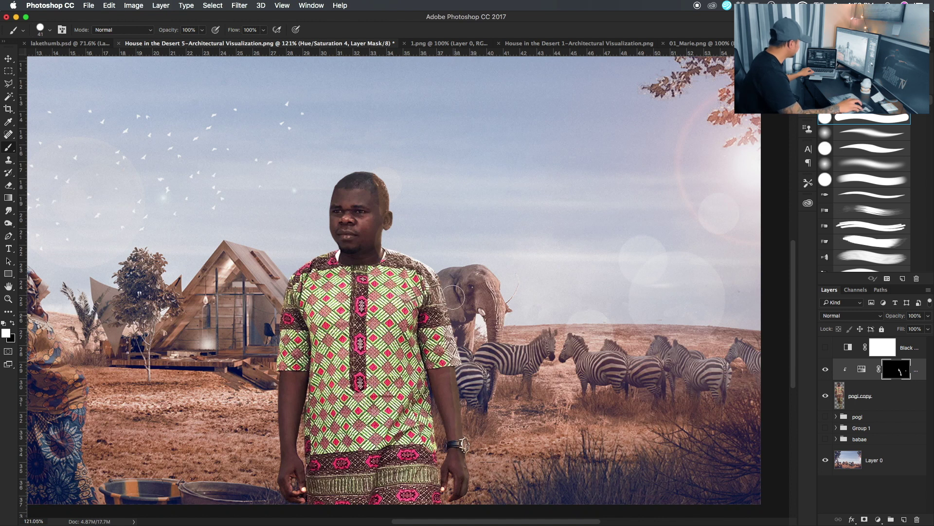
Step: Set the Hue/Saturation adjustment to Lightness +60 and Saturation 48
double_click(861, 369)
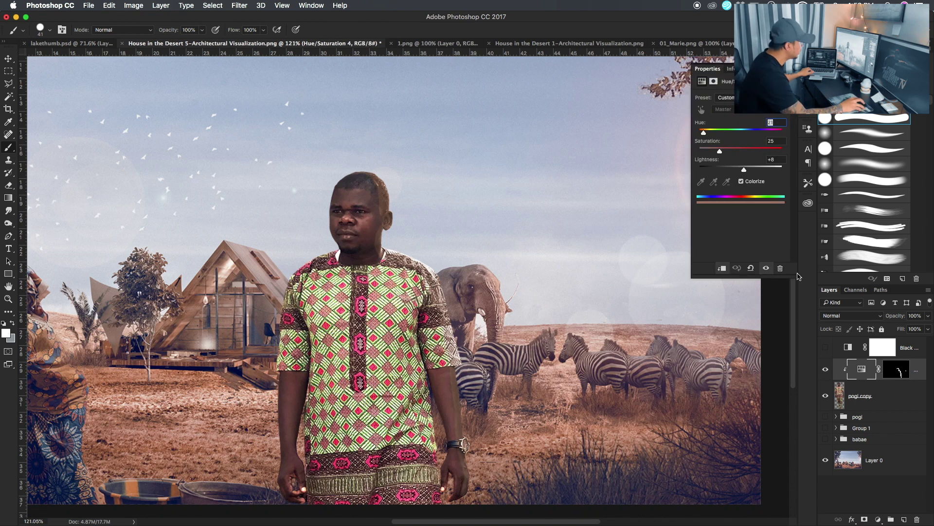
drag(744, 170, 768, 169)
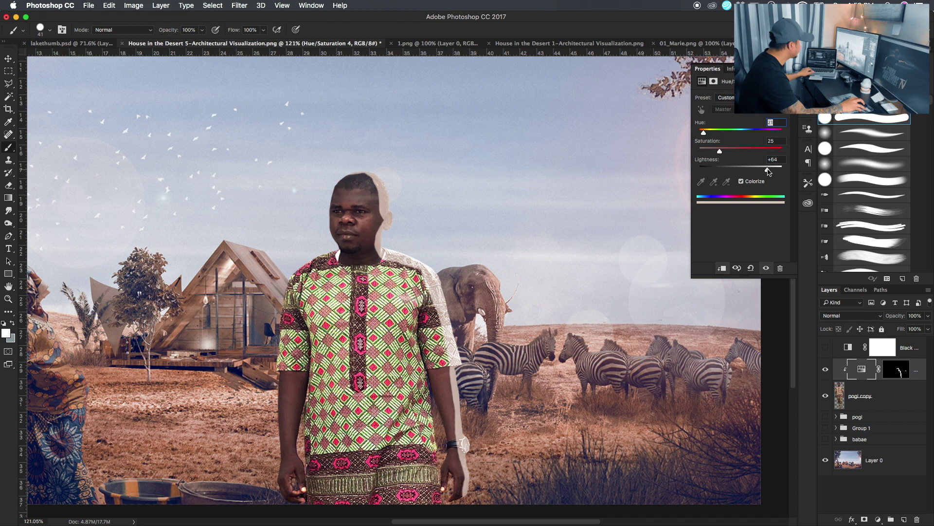
drag(767, 169, 731, 154)
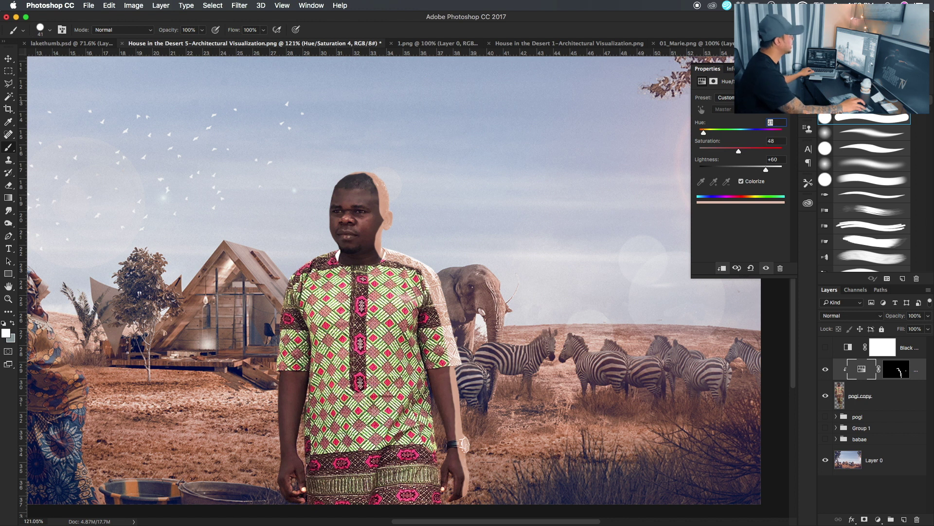
click(854, 353)
Step: Paint black with a 20 px brush on its mask over the fringe on head, shoulder and arm
click(901, 372)
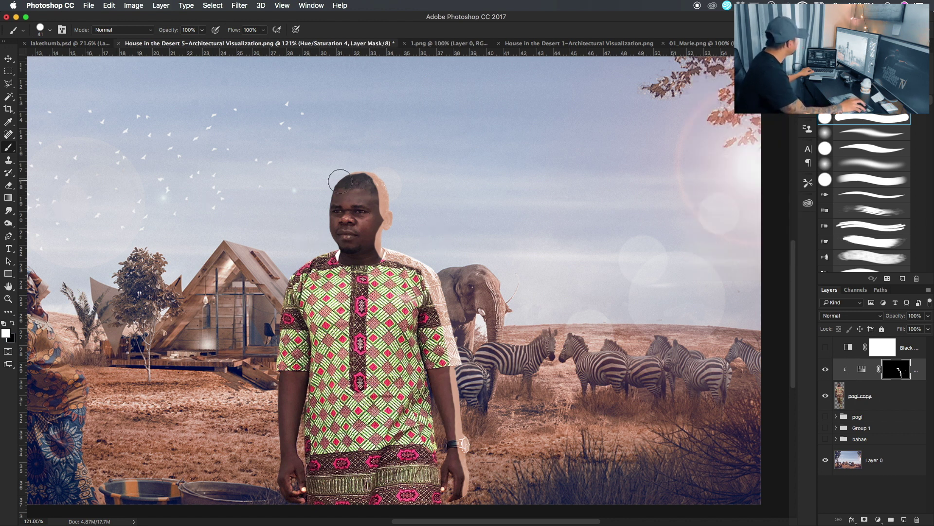
right_click(511, 338)
key(x)
right_click(374, 197)
mouse_move(382, 177)
mouse_down()
mouse_move(373, 234)
mouse_move(431, 287)
mouse_up()
drag(390, 226, 343, 175)
mouse_move(423, 268)
mouse_down()
mouse_move(440, 306)
mouse_move(455, 497)
mouse_up()
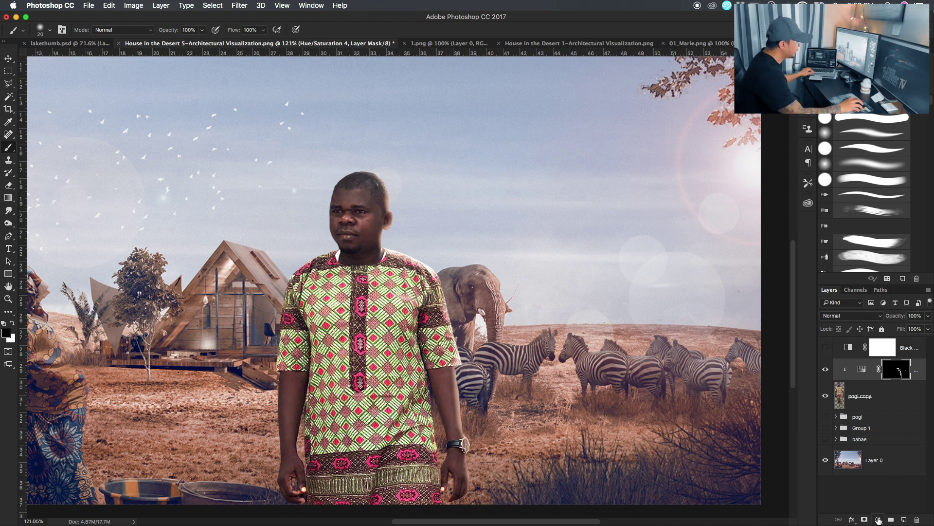
Step: Add a Levels adjustment clipped to the man, with output levels 7–220 and midtones 0.94
click(878, 520)
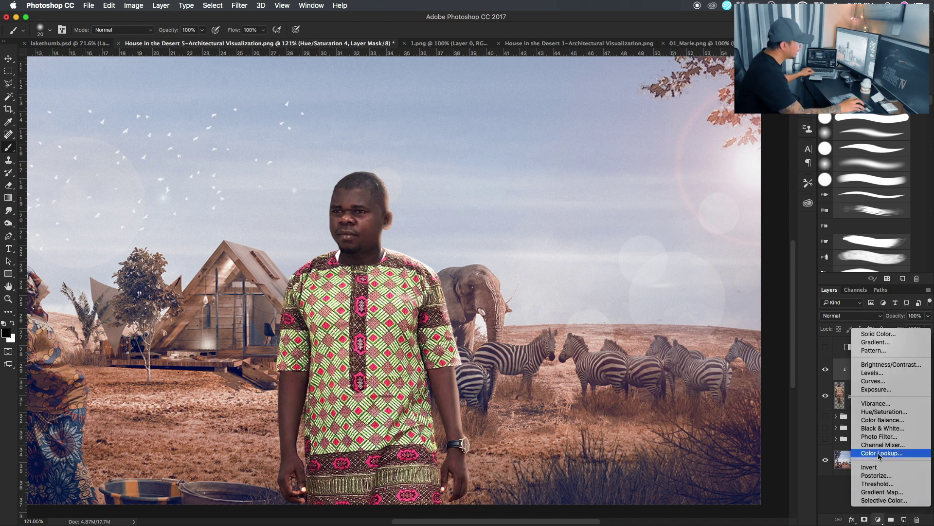
click(881, 373)
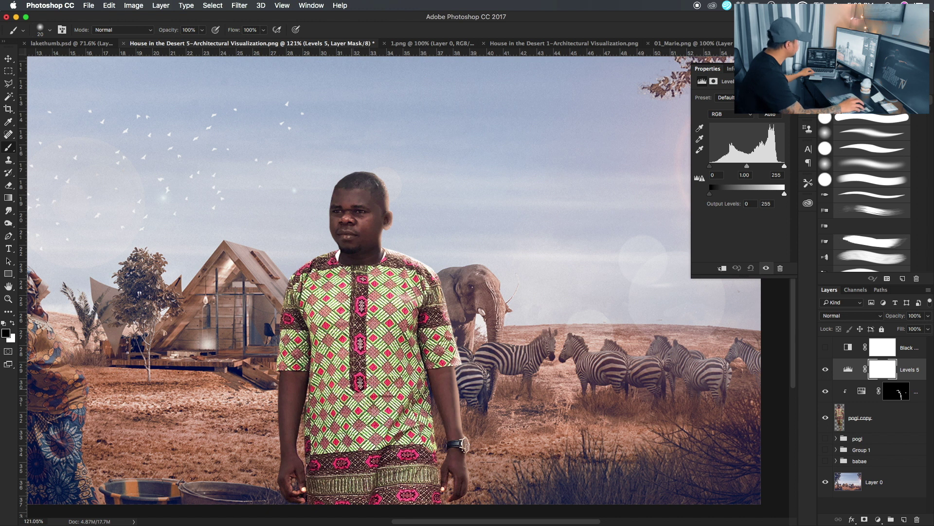
drag(715, 196, 712, 193)
key(ctrl+alt+g)
scroll(715, 196, down, 3)
mouse_move(784, 194)
mouse_down()
mouse_move(748, 166)
mouse_move(765, 194)
mouse_up()
Step: Paint black on the Levels mask to hide its effect at the top of the head
click(893, 370)
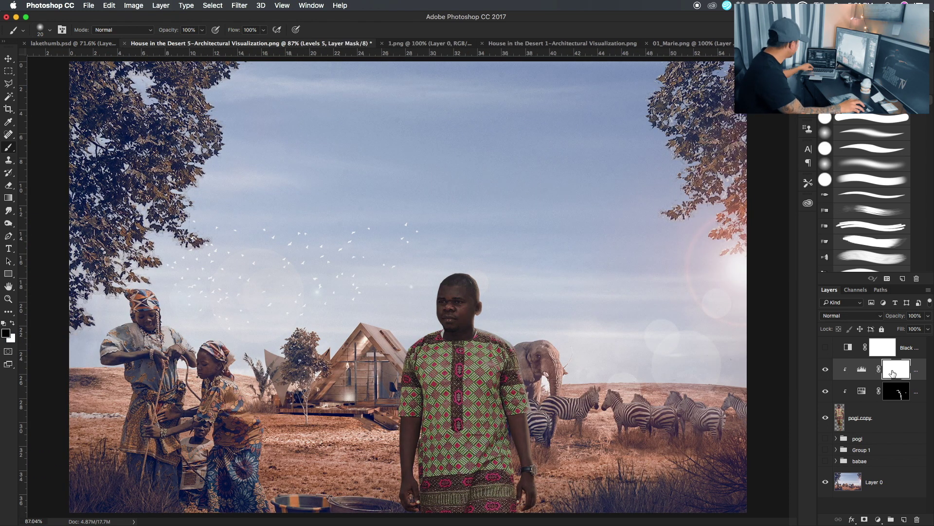
drag(467, 280, 479, 290)
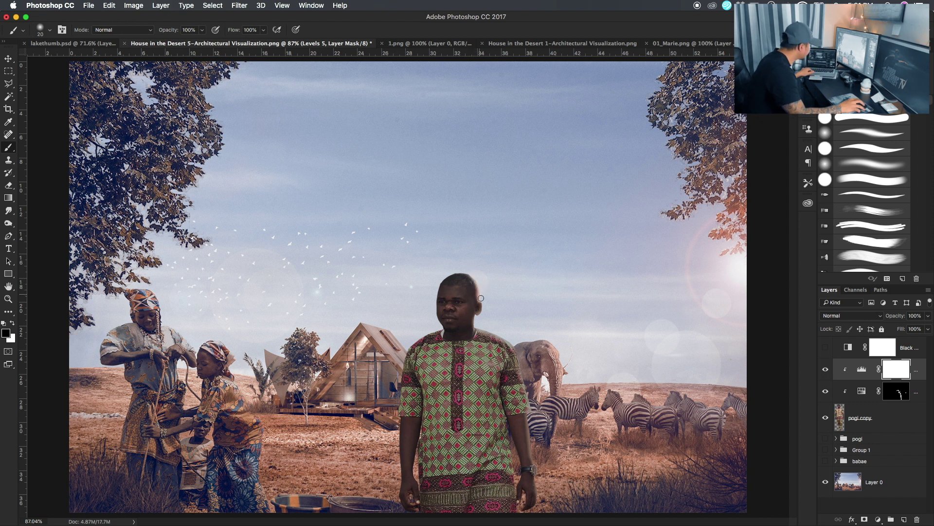
scroll(480, 296, up, 5)
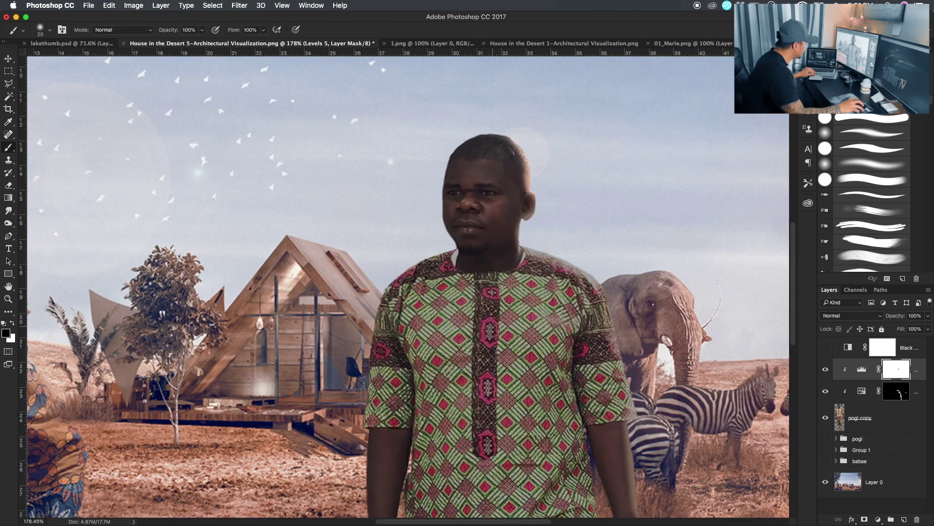
Step: Paint a black stroke on the Levels mask along the man's ear and neck
scroll(490, 331, right, 3)
scroll(491, 331, down, 2)
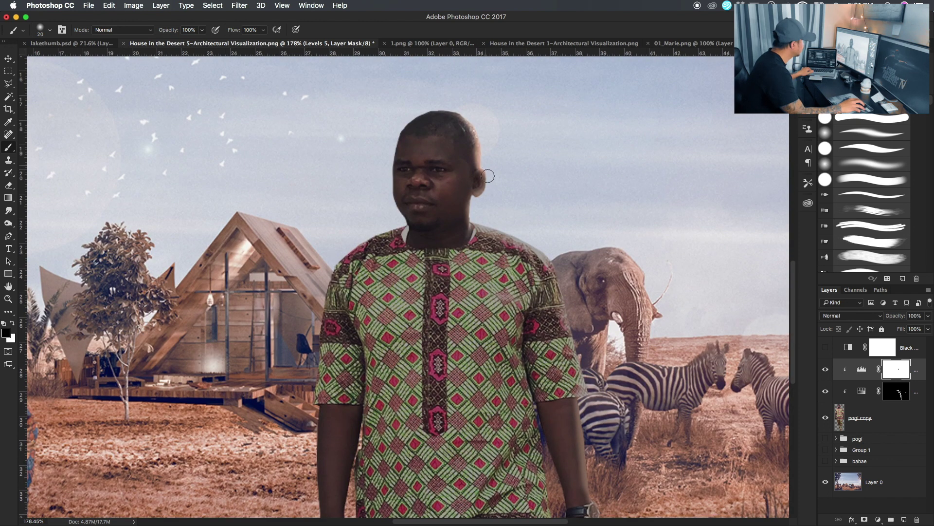
mouse_move(488, 176)
mouse_down()
mouse_move(474, 217)
mouse_move(497, 227)
mouse_move(493, 209)
mouse_up()
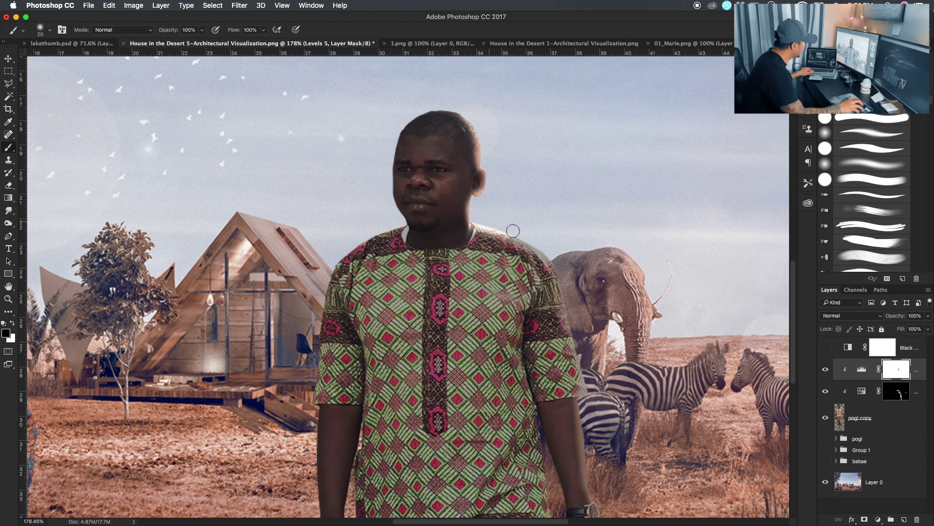
Step: Set the brush to 39 px at 29% opacity and softly mask the ear, neck and shoulder edge
right_click(494, 210)
drag(546, 232, 558, 232)
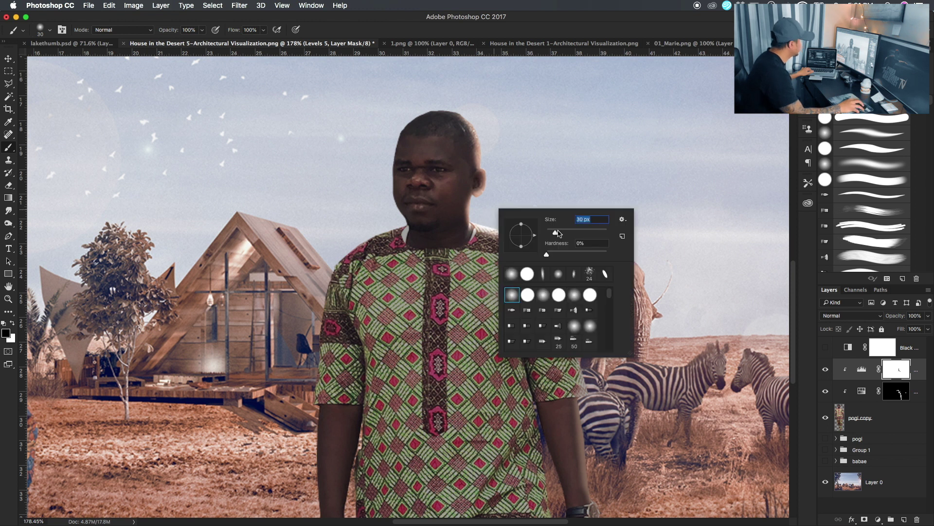
click(201, 31)
drag(174, 45, 170, 44)
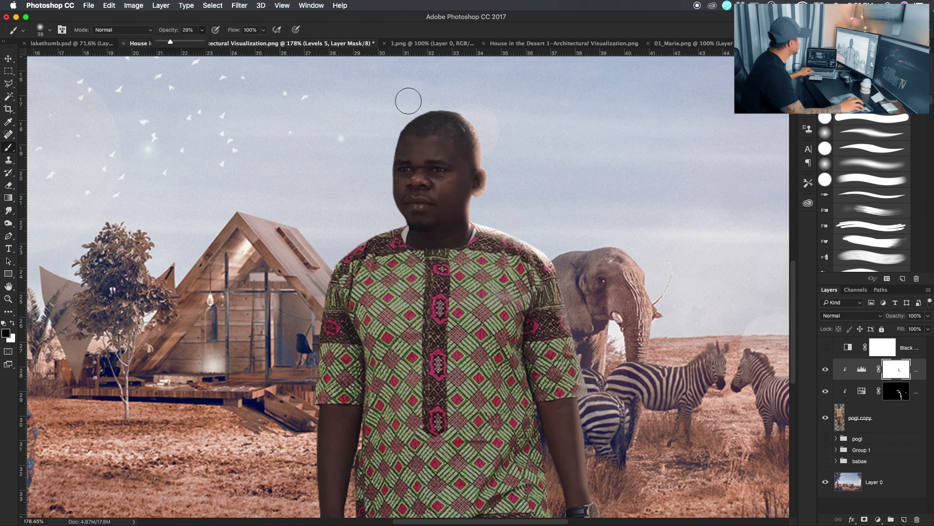
drag(481, 184, 559, 285)
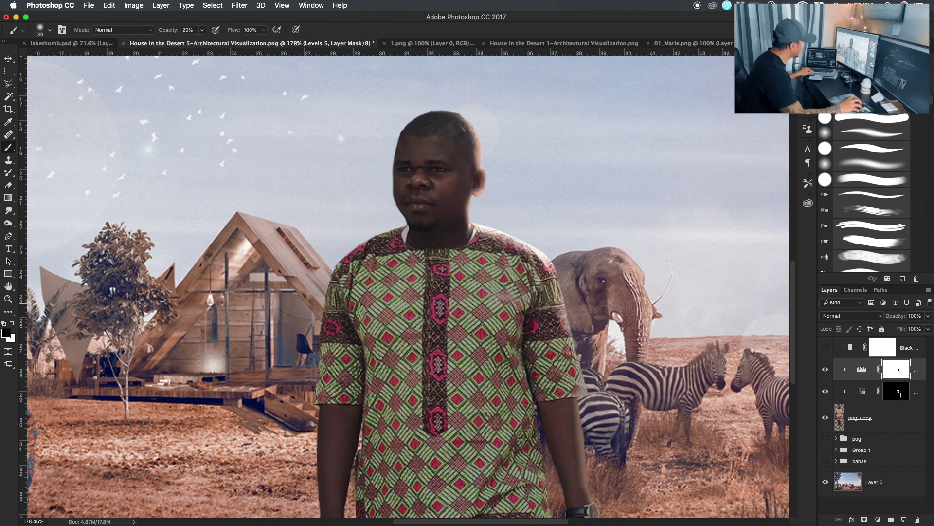
Step: Restore the brush opacity to 100% and zoom out to view the composite
scroll(559, 288, down, 1)
right_click(586, 259)
key(Escape)
key(0)
scroll(594, 315, down, 3)
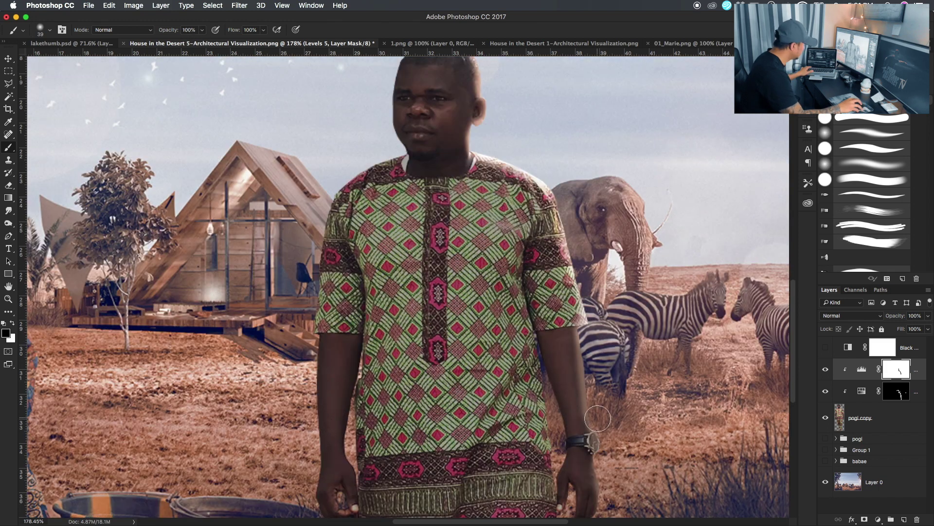
scroll(594, 315, down, 2)
scroll(658, 318, down, 3)
scroll(657, 318, down, 2)
scroll(659, 329, down, 1)
scroll(409, 285, up, 1)
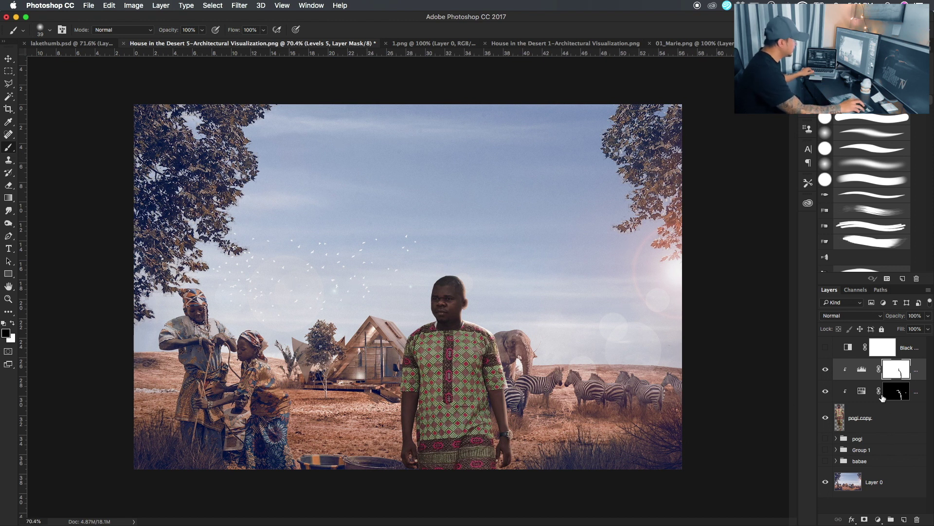
click(878, 519)
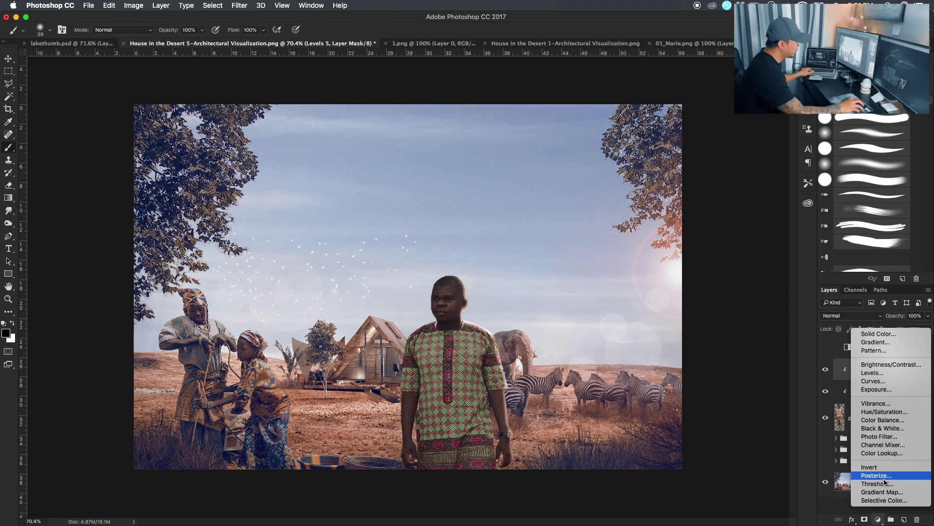
click(884, 500)
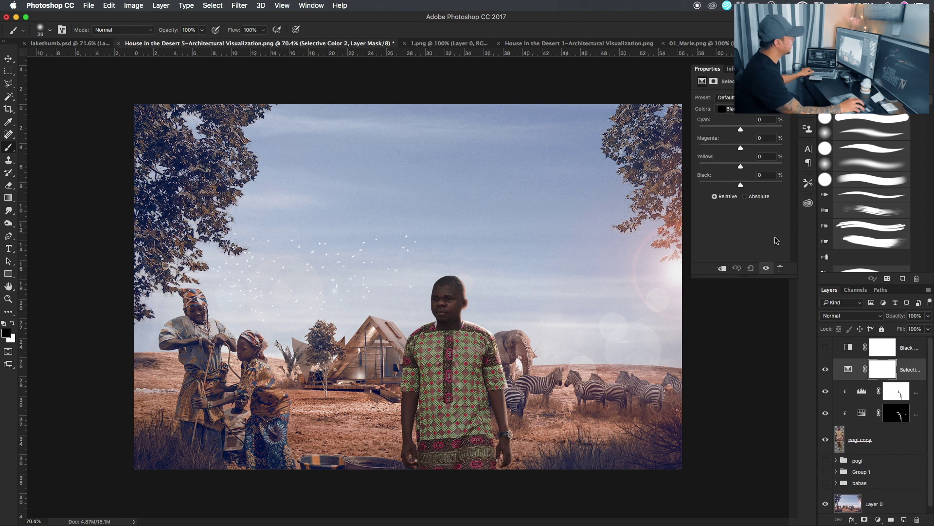
click(757, 111)
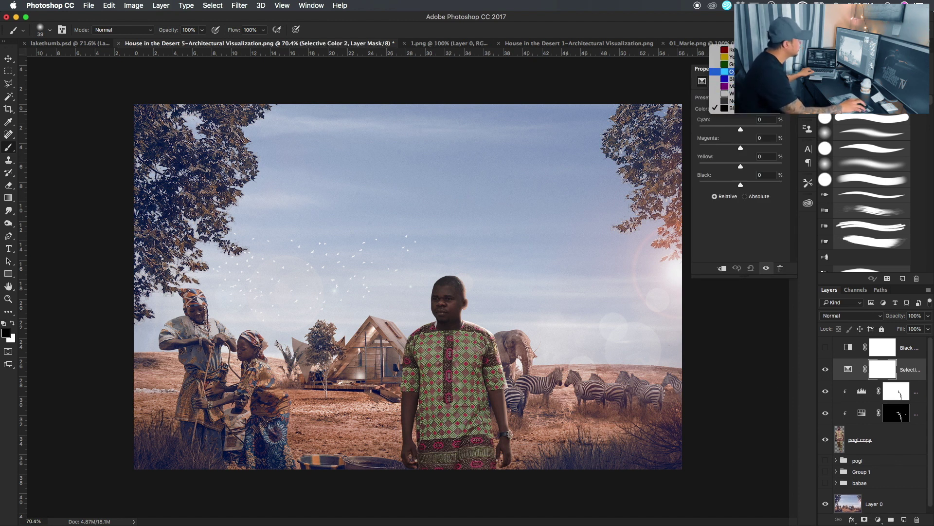
click(730, 49)
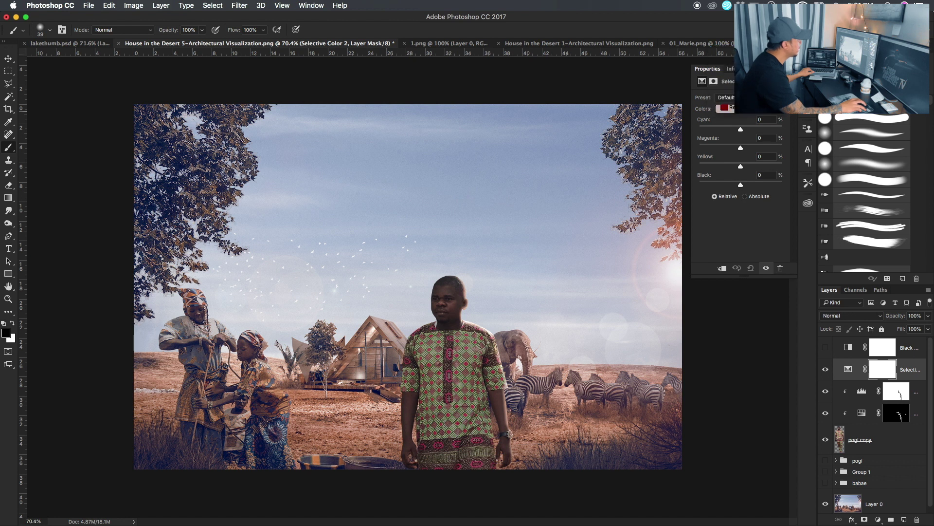
click(753, 111)
click(749, 115)
click(753, 113)
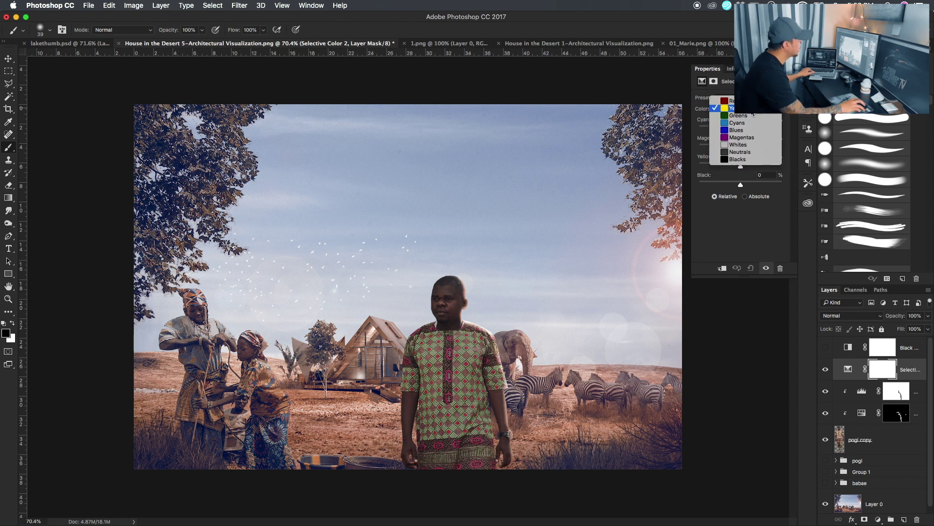
click(730, 100)
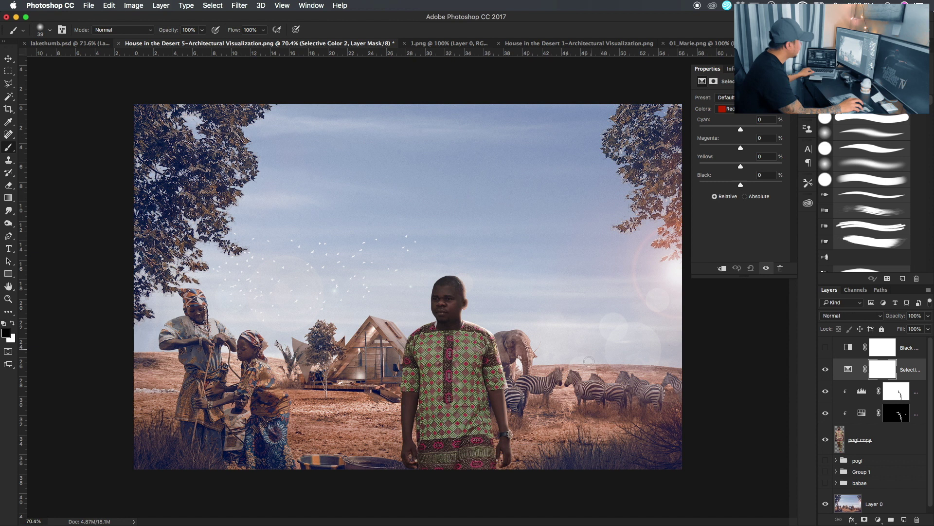
scroll(553, 355, up, 3)
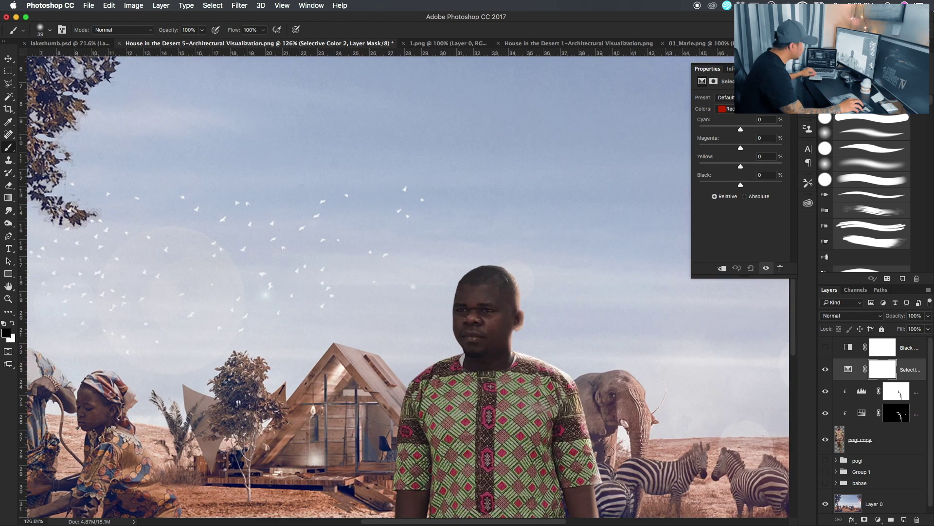
scroll(608, 451, down, 5)
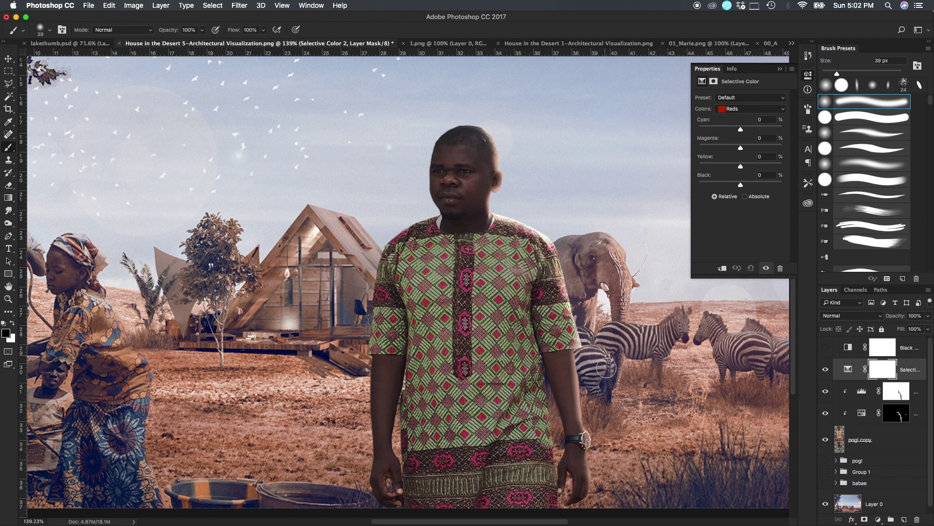
click(747, 110)
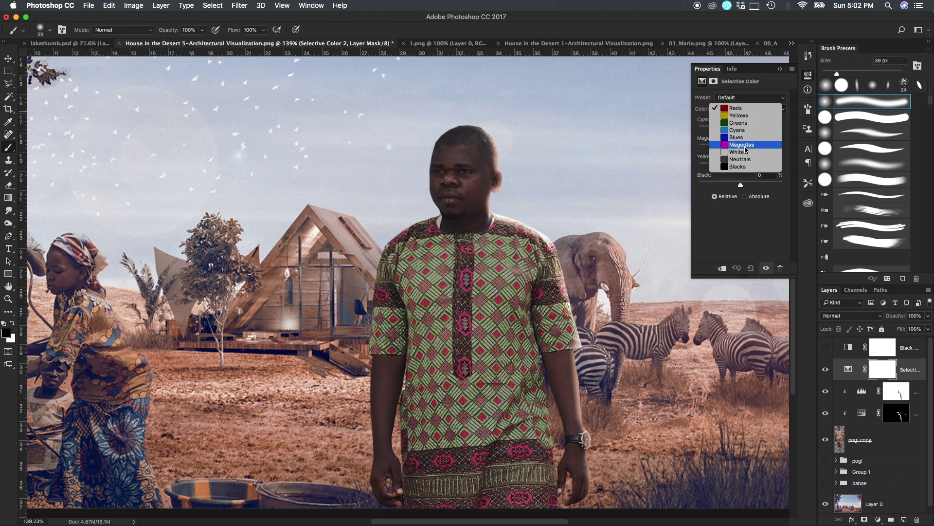
click(739, 108)
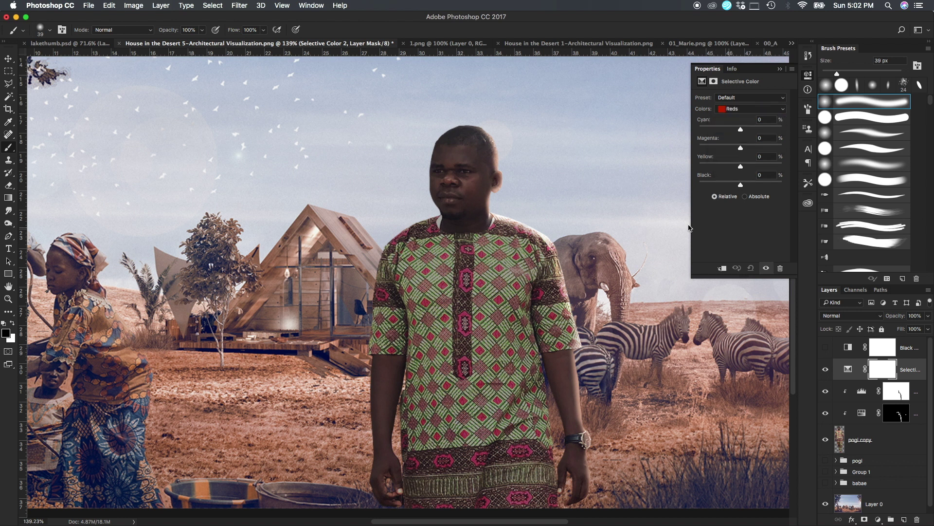
scroll(633, 317, down, 1)
scroll(659, 296, down, 1)
scroll(658, 296, down, 1)
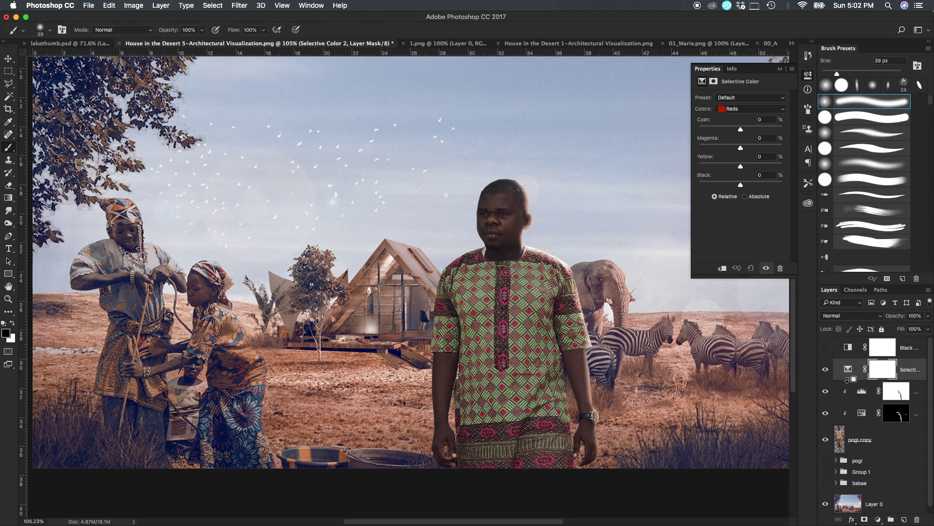
Step: Clip Selective Color to the man and adjust cyan, magenta and yellow in the Reds range
alt+click(848, 379)
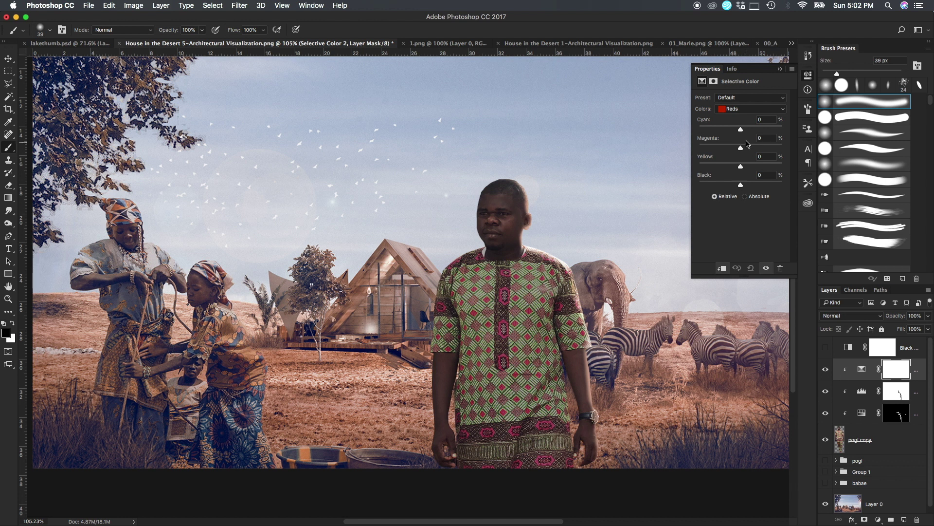
drag(740, 131, 726, 131)
drag(741, 147, 734, 148)
text(0)
drag(747, 167, 733, 167)
key(Tab)
text(0)
Step: Tweak magenta in Blacks and set Blues cyan to -1%, then reselect the man's Levels layer
click(746, 113)
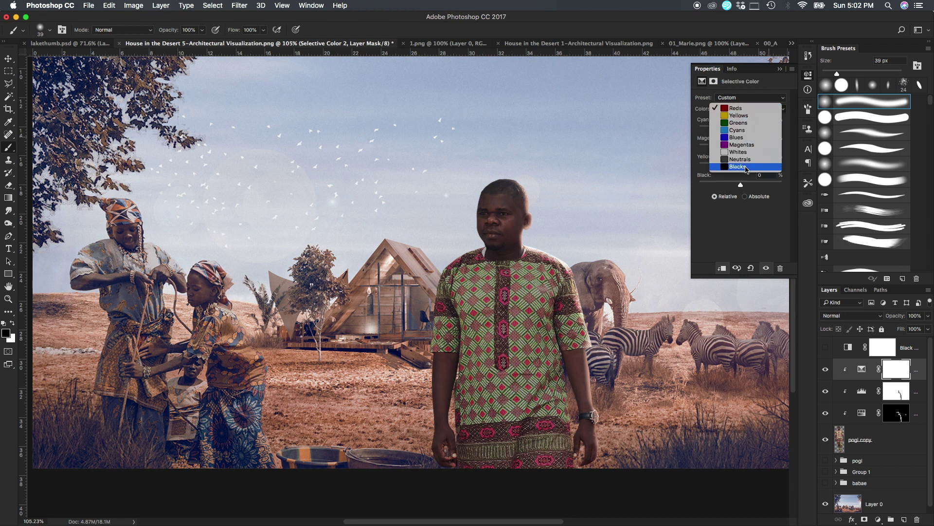
click(747, 167)
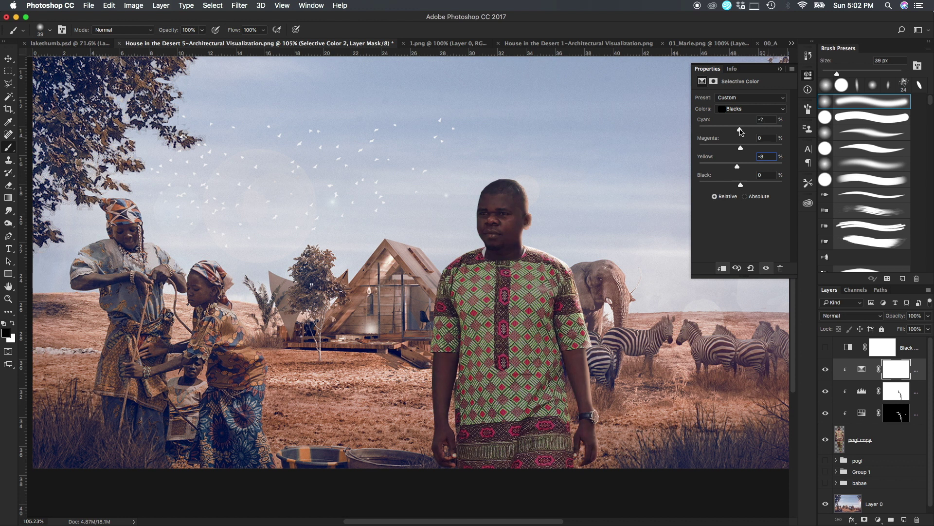
drag(743, 149, 739, 150)
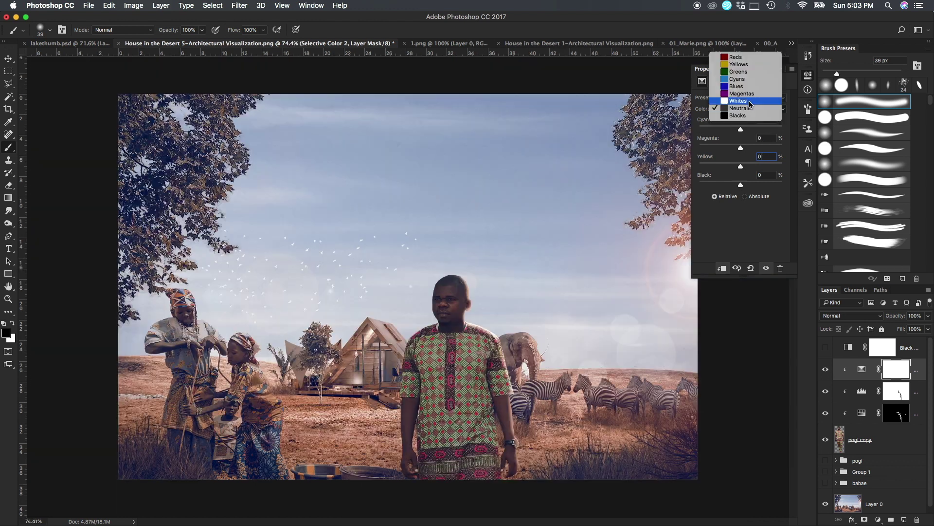
click(750, 102)
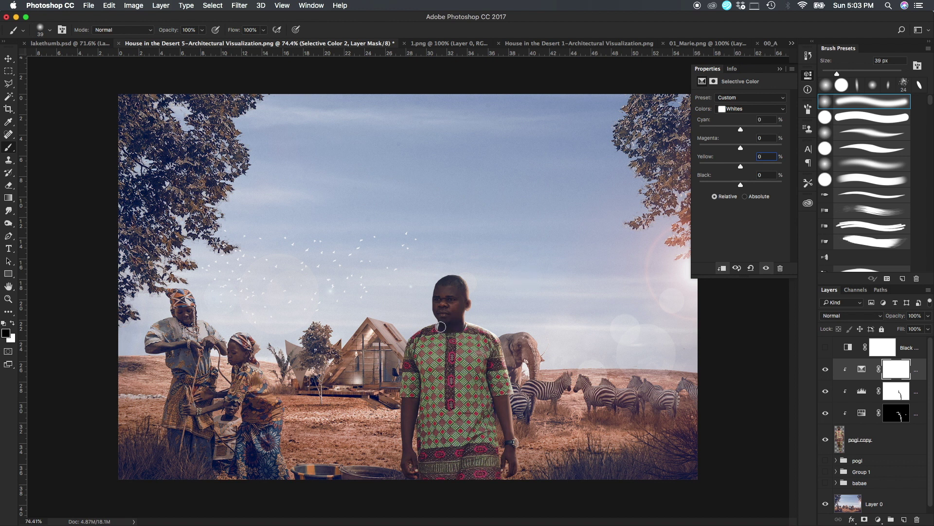
click(746, 111)
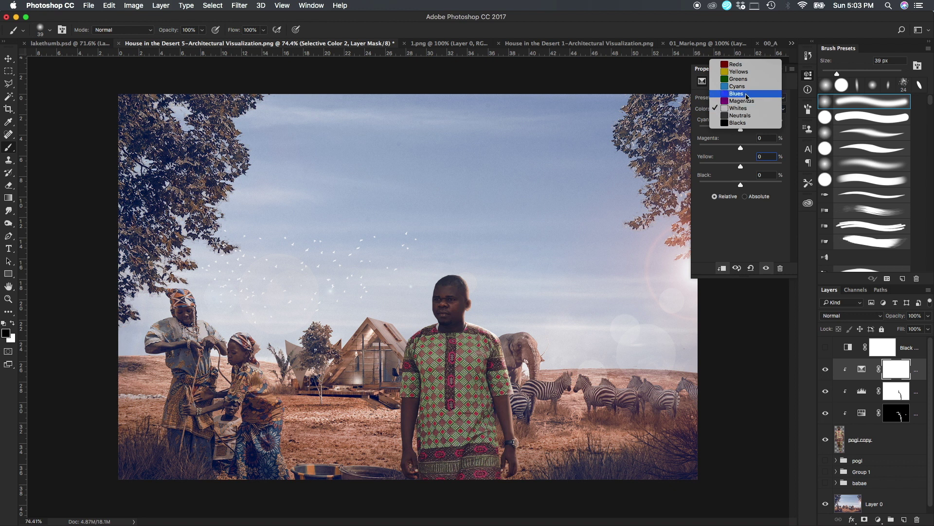
click(747, 94)
mouse_move(740, 129)
mouse_down()
mouse_move(705, 130)
mouse_move(741, 133)
mouse_up()
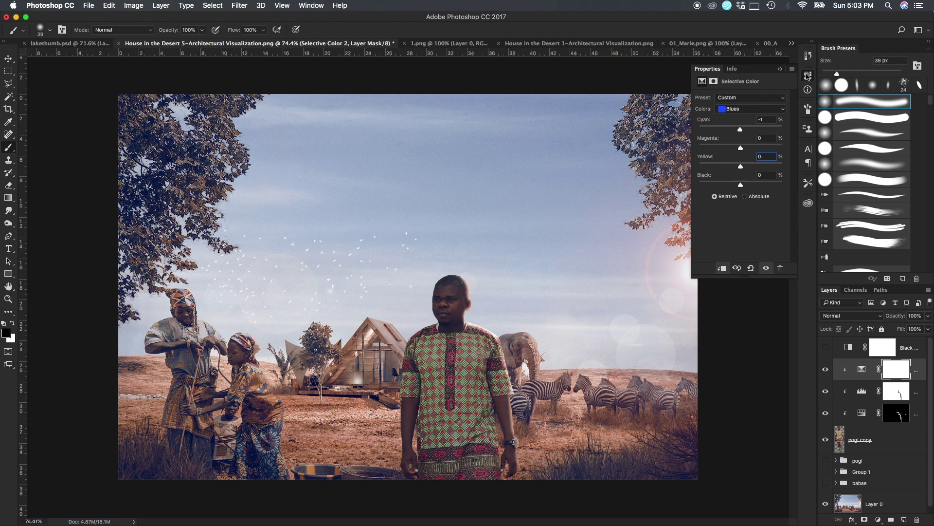
click(893, 394)
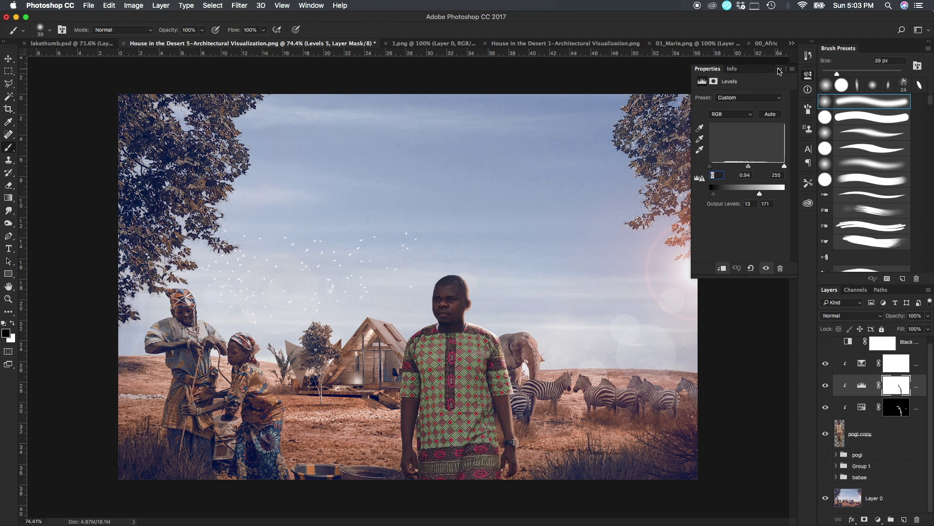
Step: Add a Curves adjustment with black input 10 and white input 240
click(779, 71)
click(878, 519)
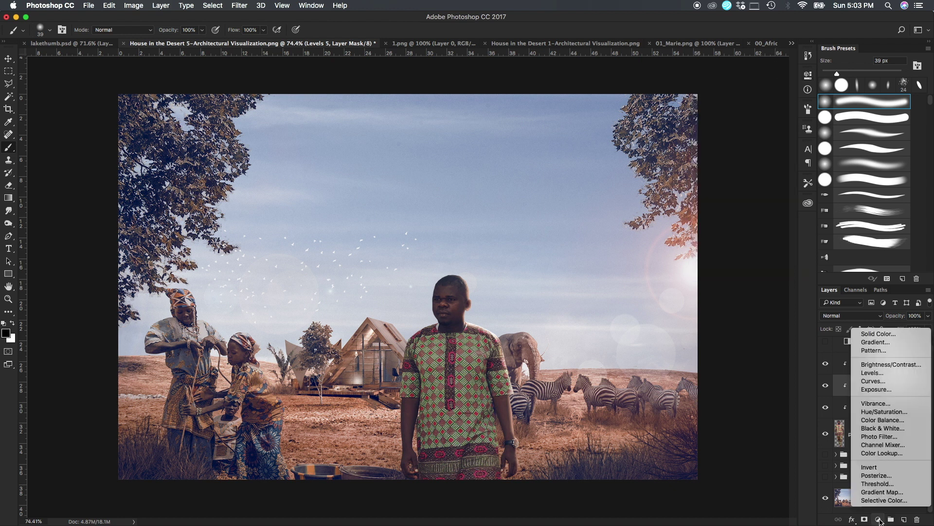
click(897, 382)
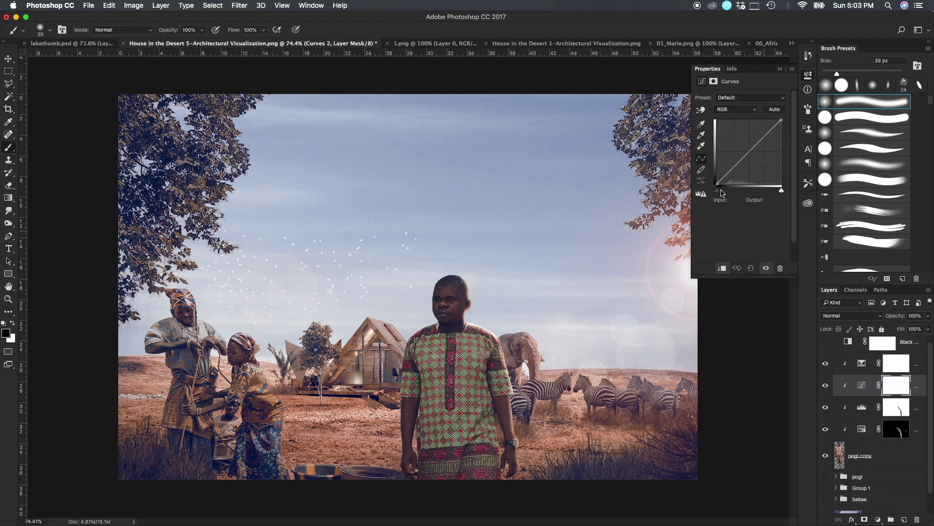
drag(718, 190, 721, 190)
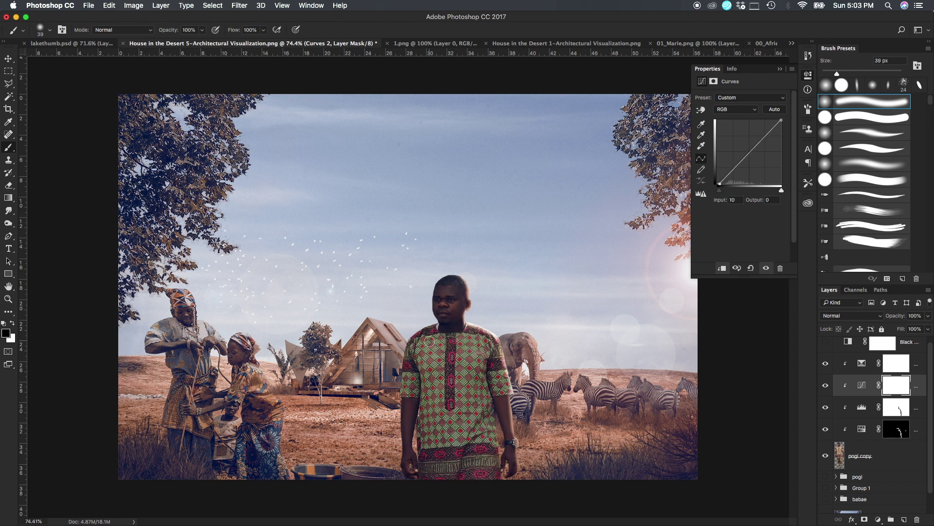
drag(781, 191, 780, 190)
click(780, 70)
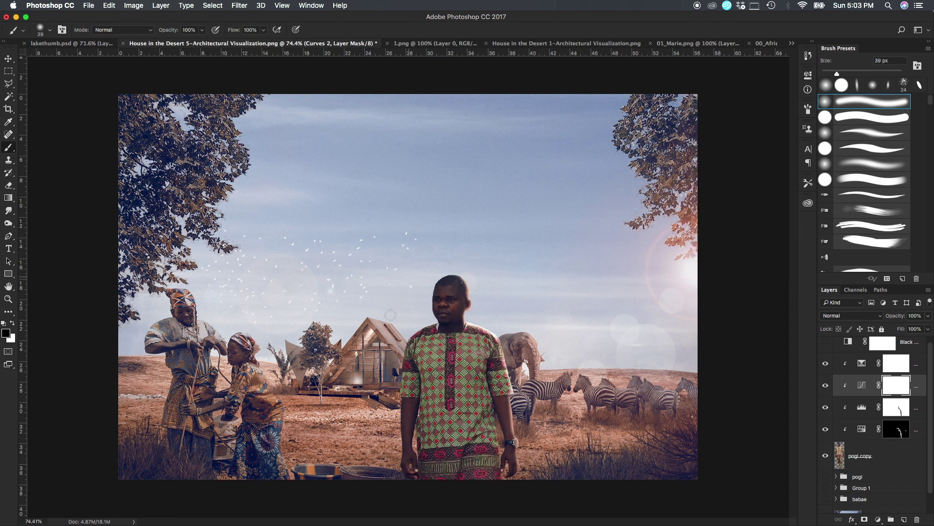
Step: Navigate the view and reselect the pogi copy cut-out layer
scroll(191, 373, up, 2)
scroll(193, 371, up, 2)
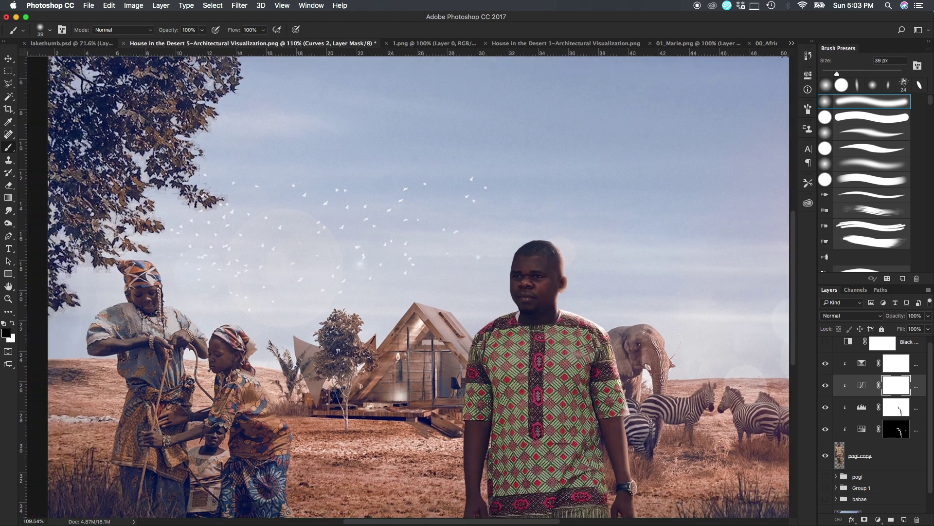
scroll(195, 370, up, 2)
scroll(197, 369, up, 2)
scroll(198, 369, up, 2)
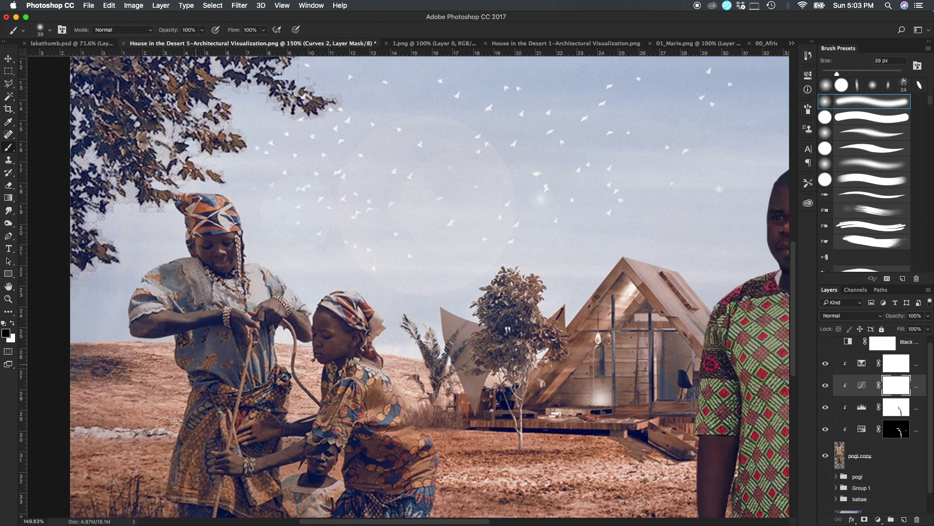
scroll(198, 369, up, 2)
scroll(197, 369, up, 1)
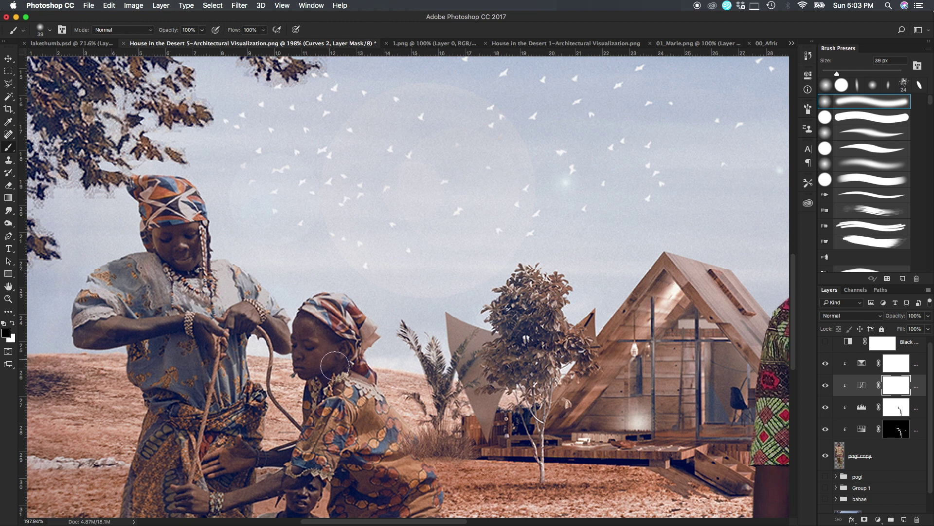
scroll(255, 355, up, 1)
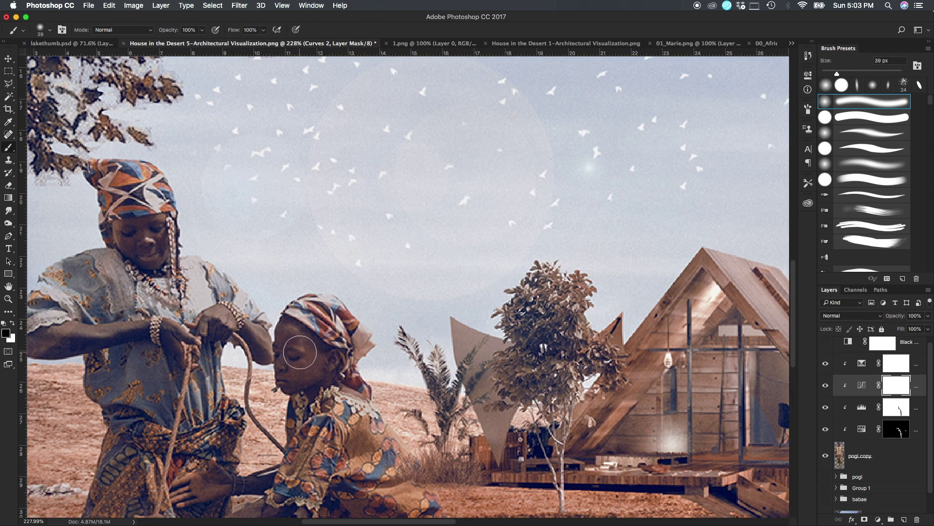
scroll(302, 357, down, 2)
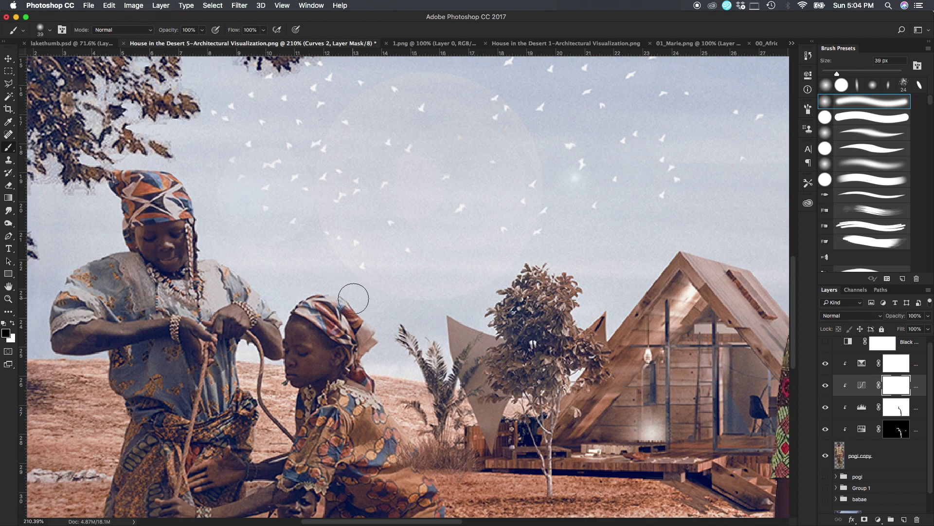
scroll(353, 299, down, 2)
scroll(371, 305, down, 3)
scroll(407, 317, down, 3)
scroll(549, 333, down, 2)
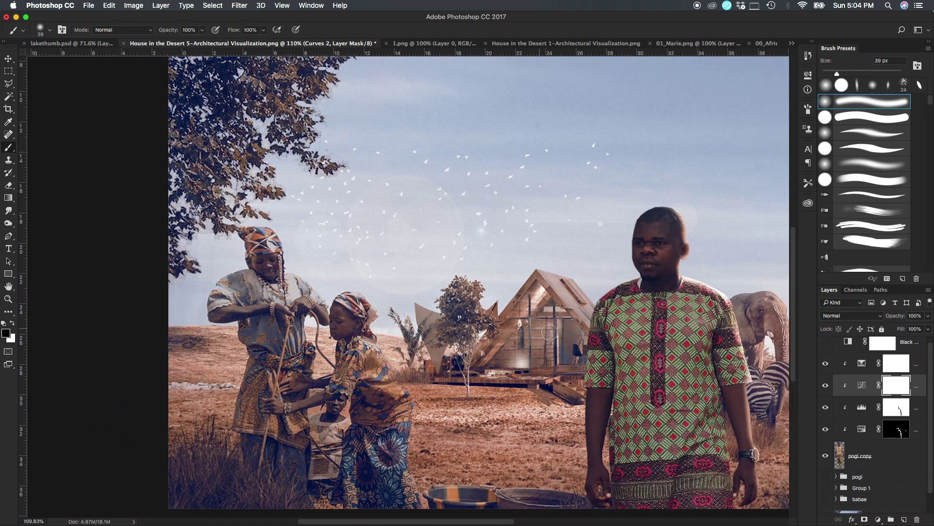
scroll(549, 332, right, 5)
scroll(549, 333, down, 2)
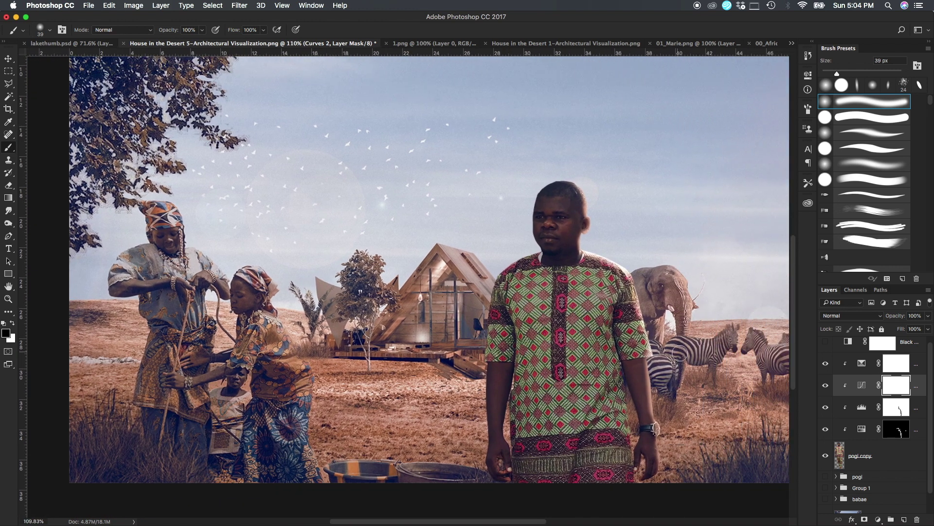
click(905, 465)
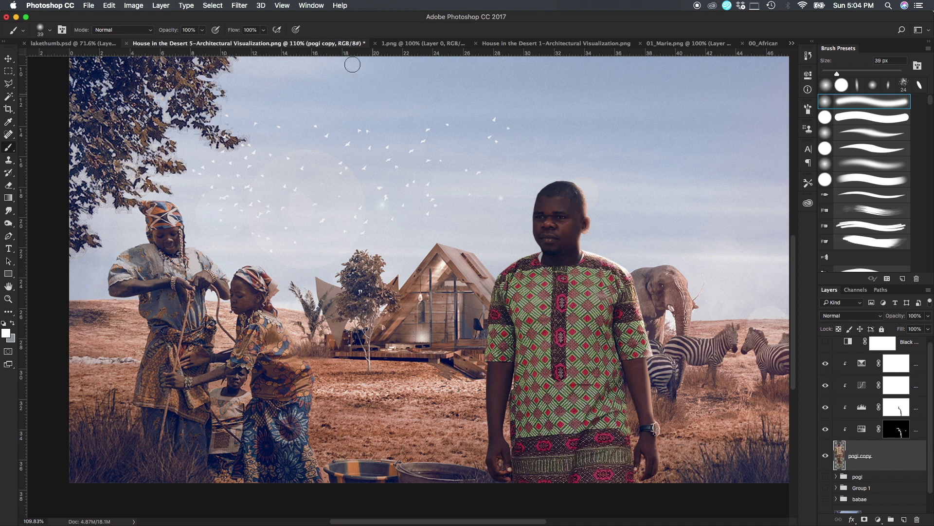
Step: Bring up Add Noise and preview it at 300% on the man's face
click(239, 7)
mouse_move(255, 130)
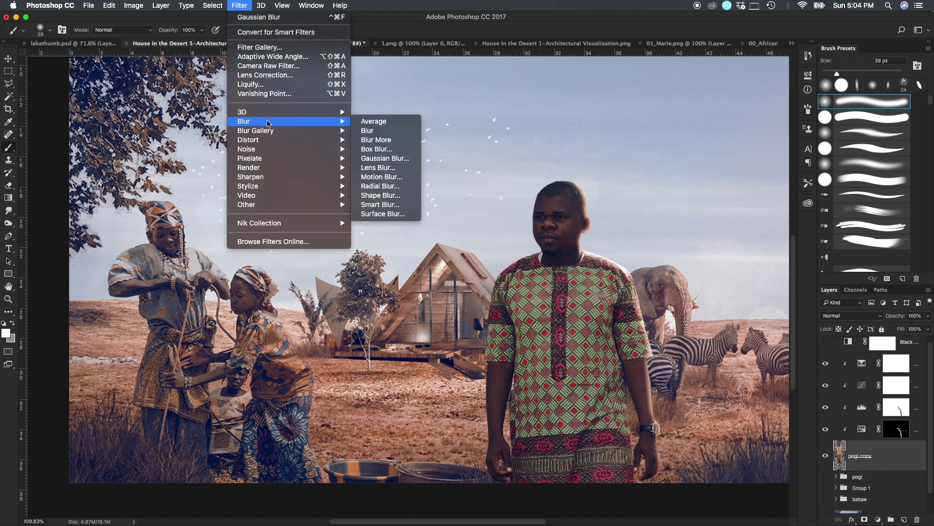
mouse_move(247, 148)
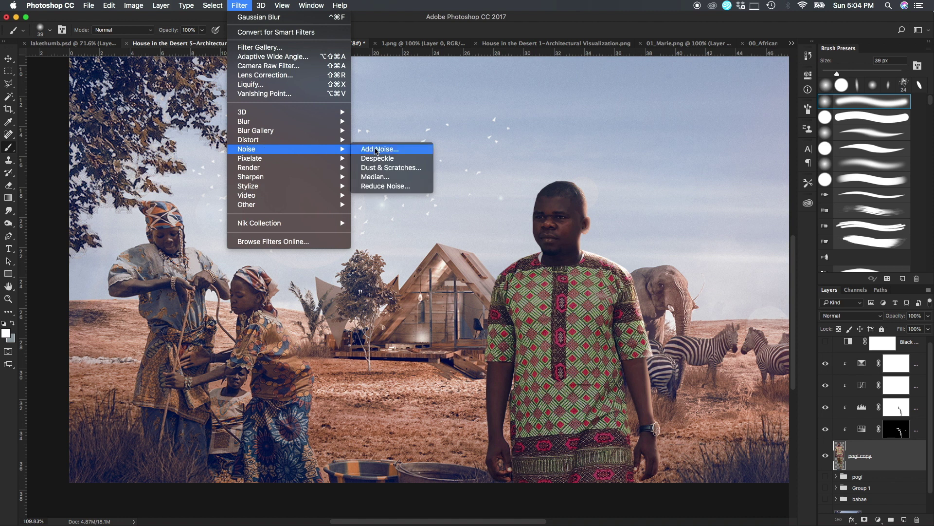
click(376, 149)
click(668, 244)
click(725, 244)
click(725, 245)
mouse_move(730, 183)
mouse_down()
mouse_move(738, 215)
mouse_move(699, 166)
mouse_up()
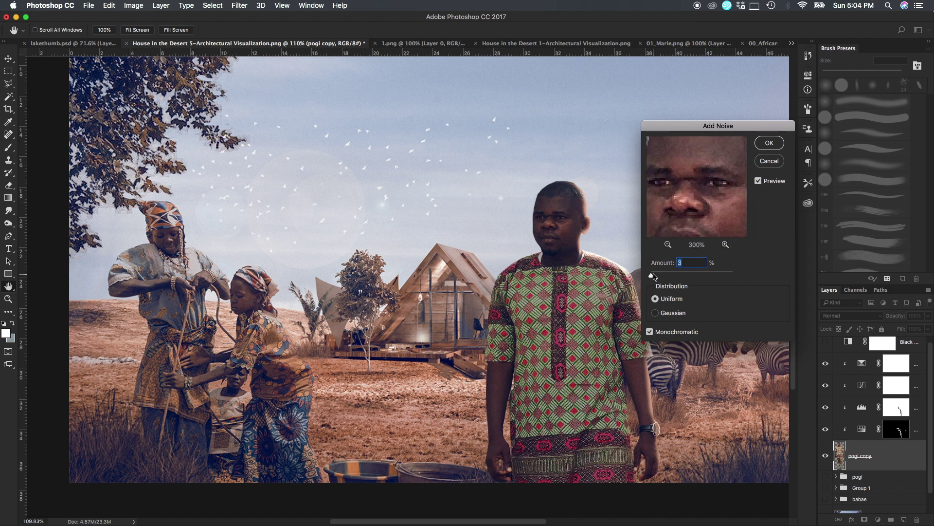
Step: Apply Uniform monochromatic noise at 2.45%, then test the layer opacity, leaving it at 100%
drag(665, 277, 671, 276)
drag(656, 277, 653, 277)
key(Return)
key(ctrl+0)
key(b)
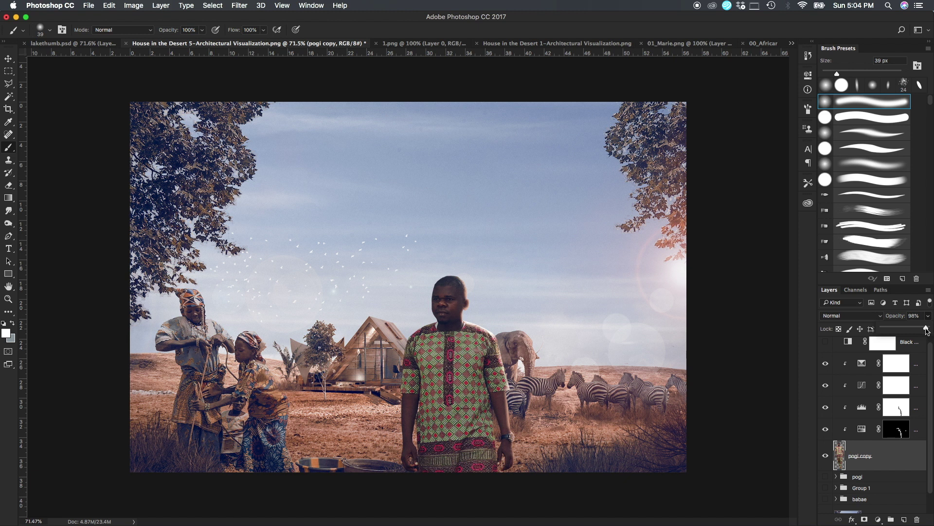
drag(920, 331, 928, 332)
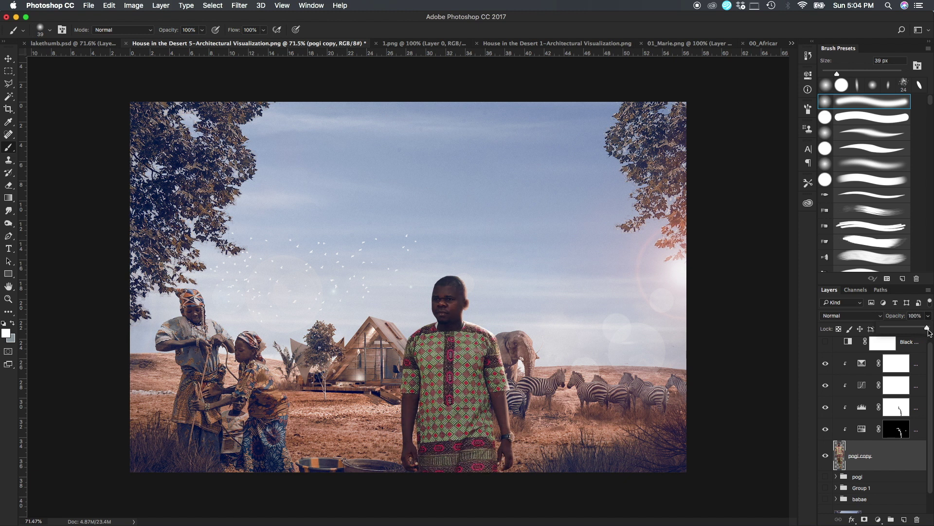